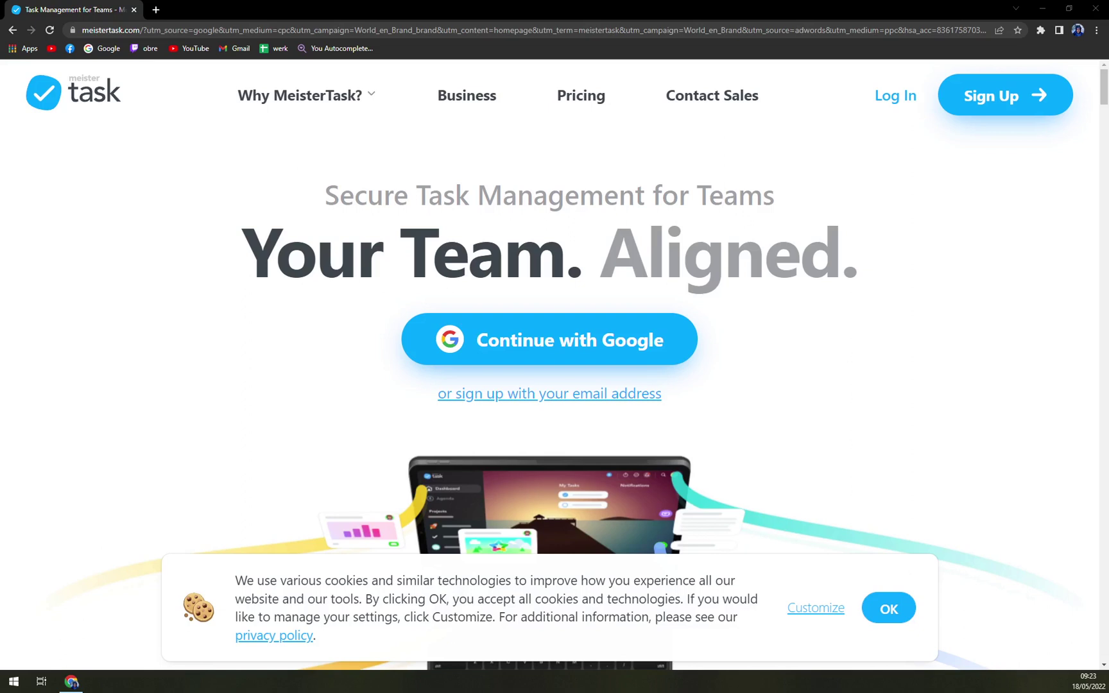
scroll(587, 212, "down", 1)
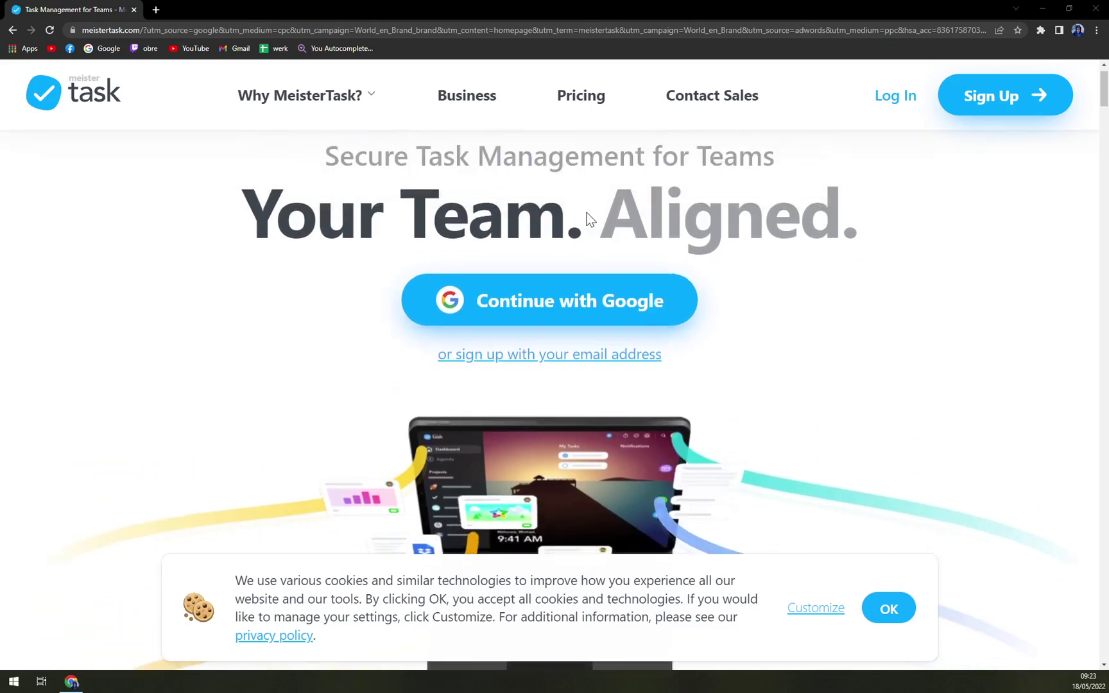
scroll(587, 213, "up", 1)
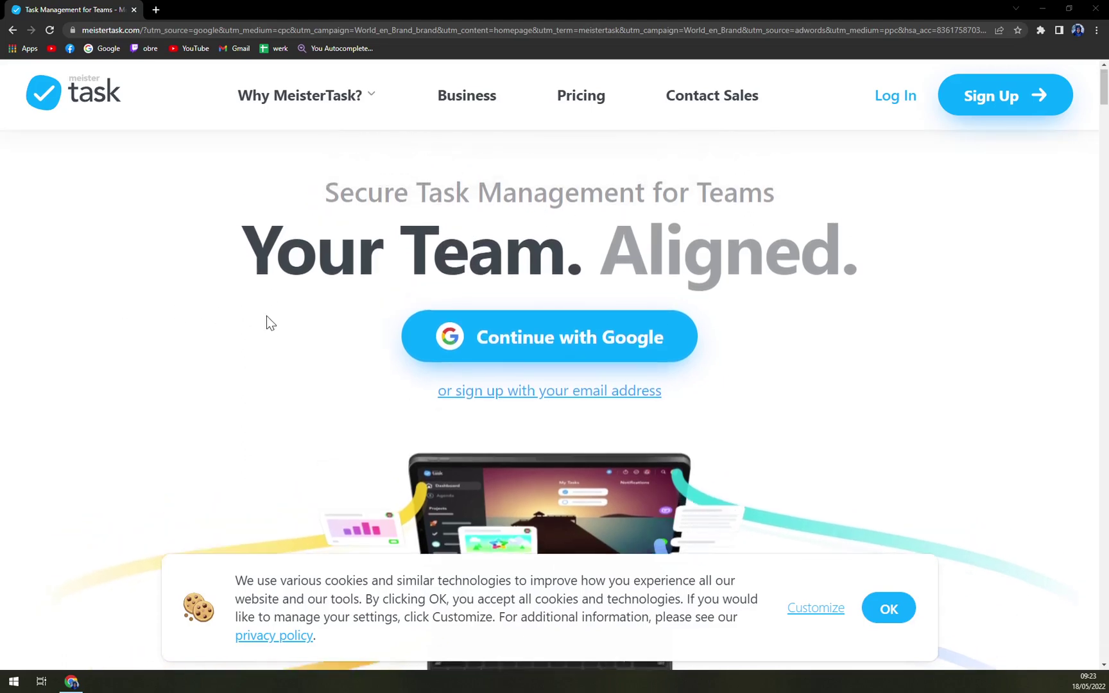
scroll(266, 316, "down", 4)
scroll(299, 327, "down", 3)
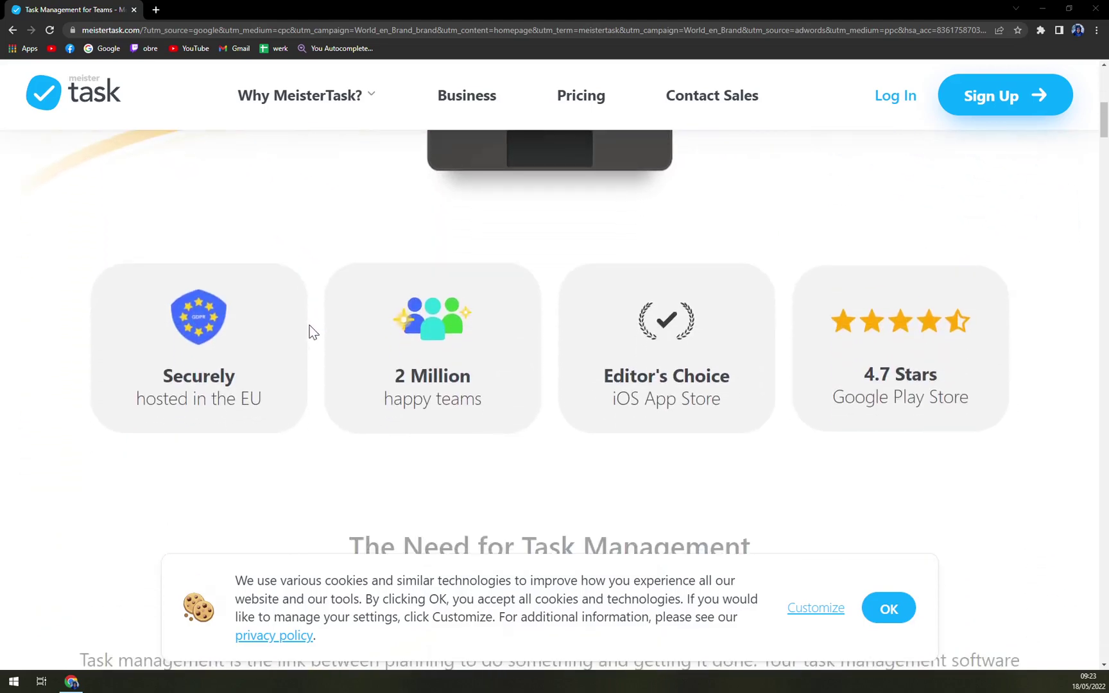
scroll(329, 325, "up", 4)
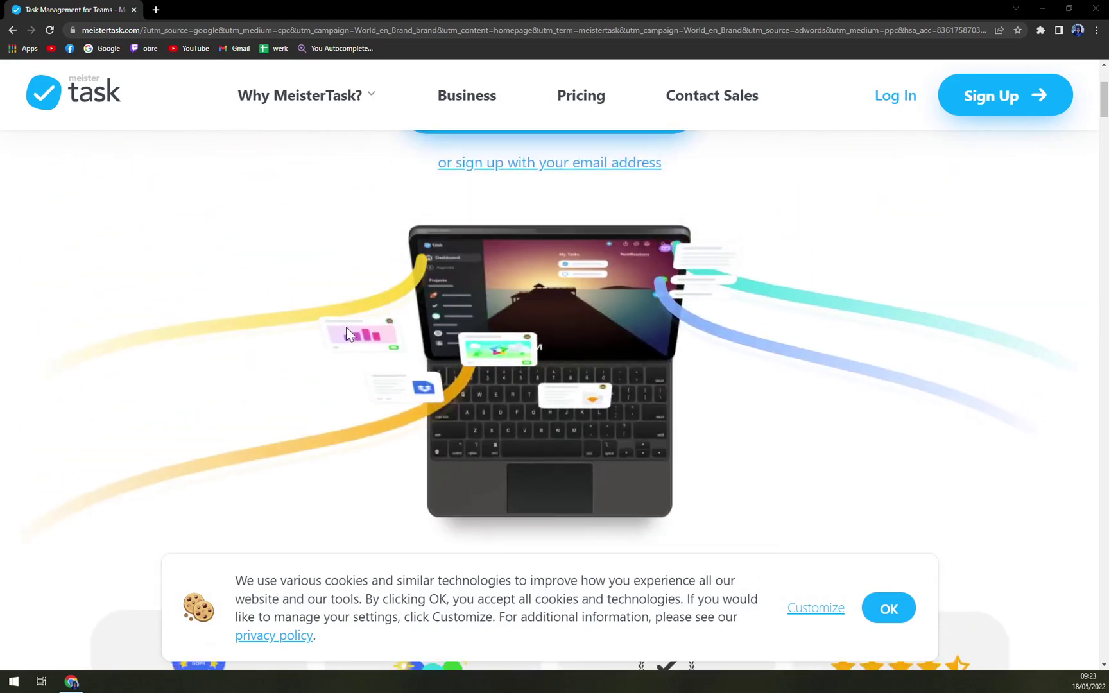
scroll(260, 327, "up", 3)
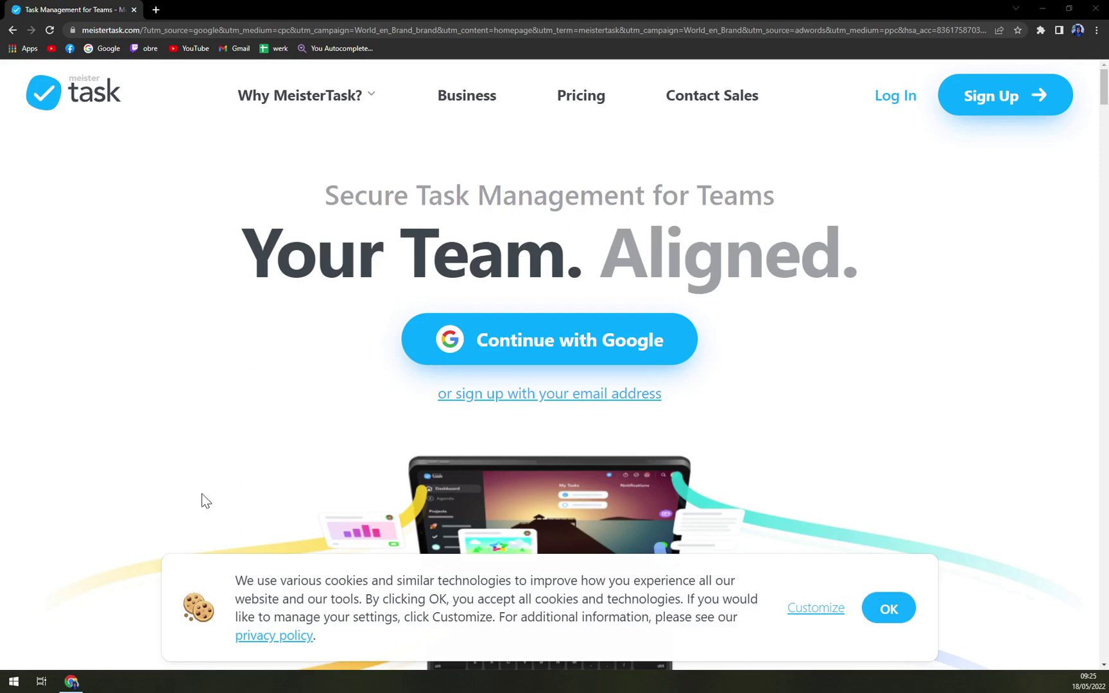
scroll(202, 501, "down", 1)
scroll(201, 501, "up", 1)
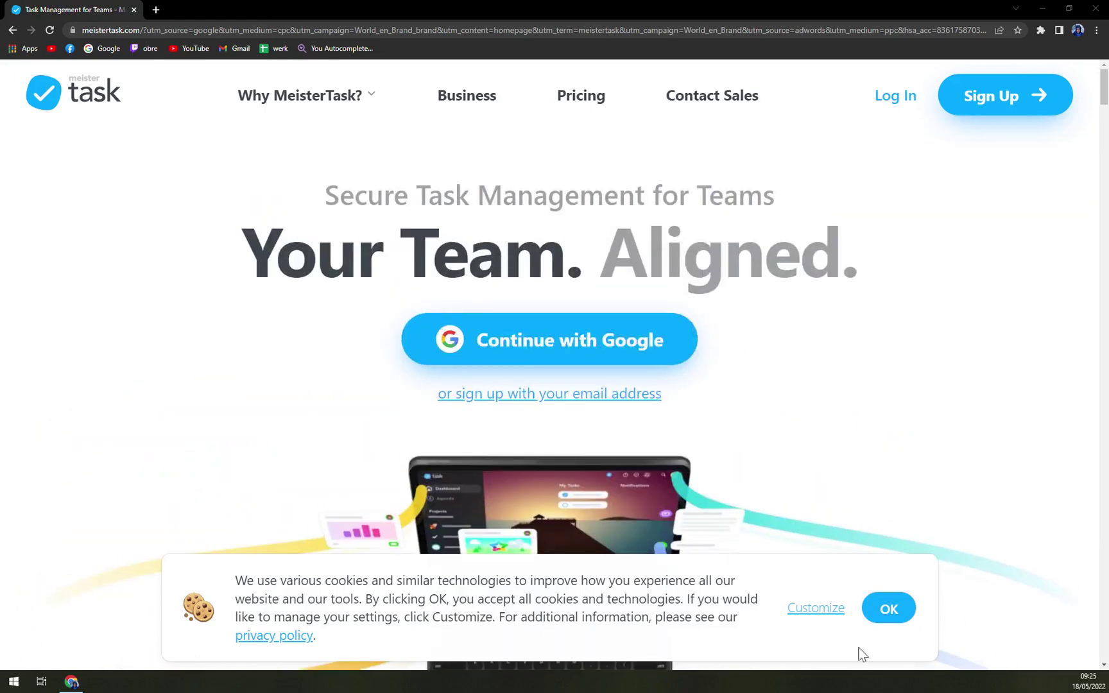
Accept the cookie notice so the homepage is no longer covered.
left_click(893, 613)
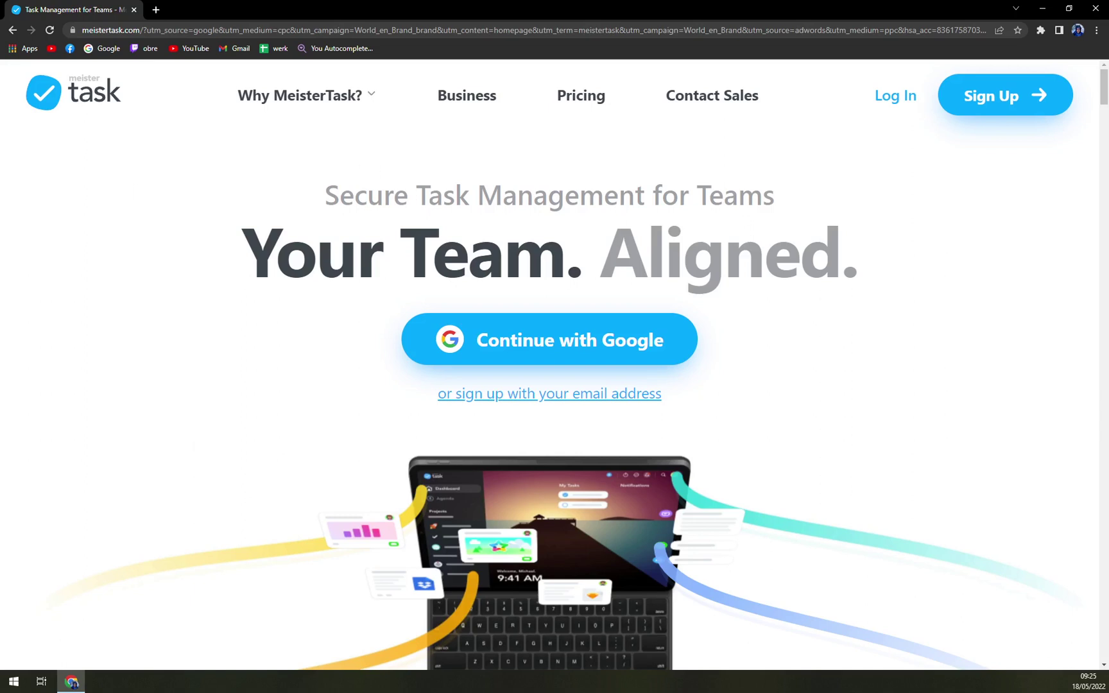
Go to the Pricing page and accept its cookie notice.
left_click(582, 97)
scroll(671, 400, "down", 1)
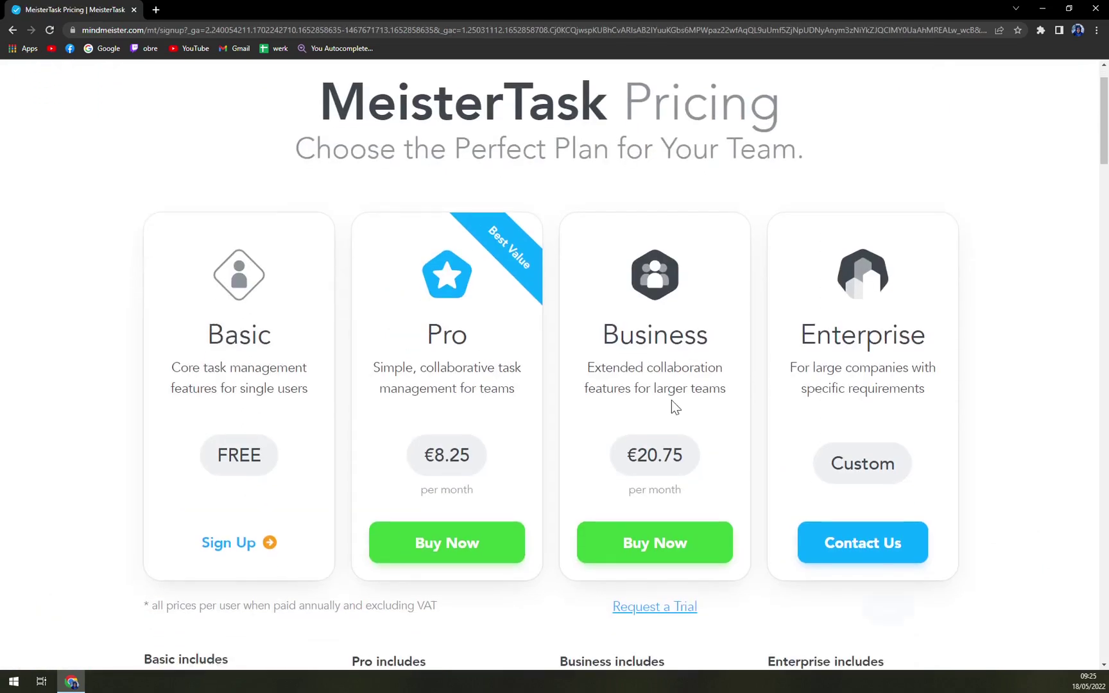
scroll(105, 360, "down", 1)
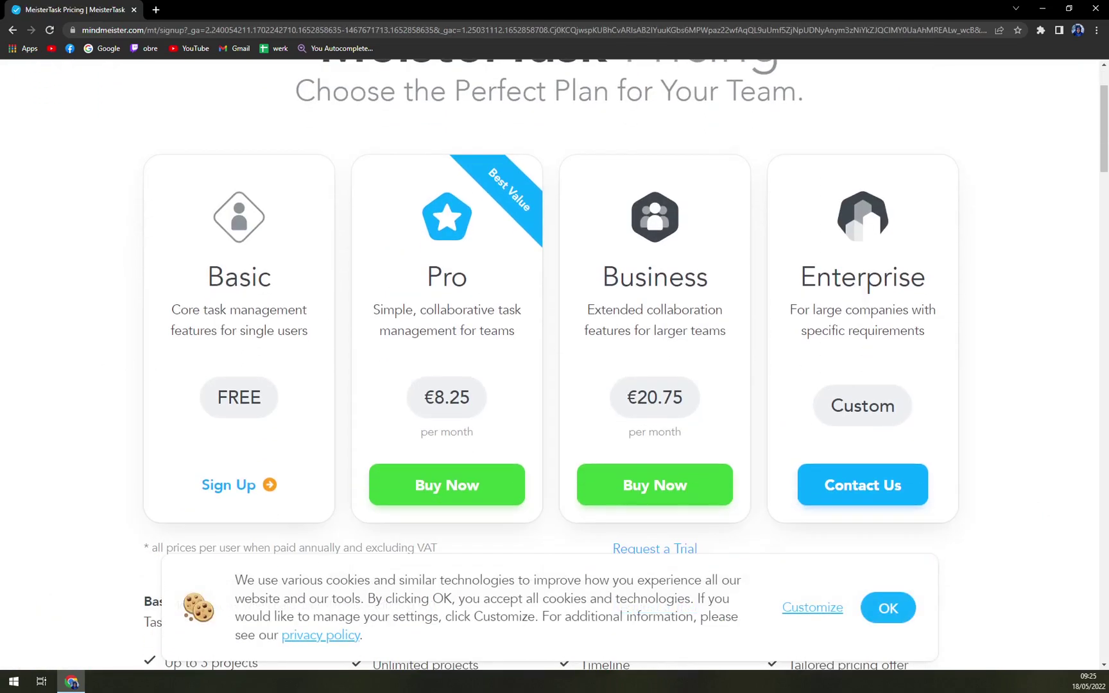
left_click(886, 607)
scroll(650, 387, "up", 2)
scroll(569, 421, "down", 2)
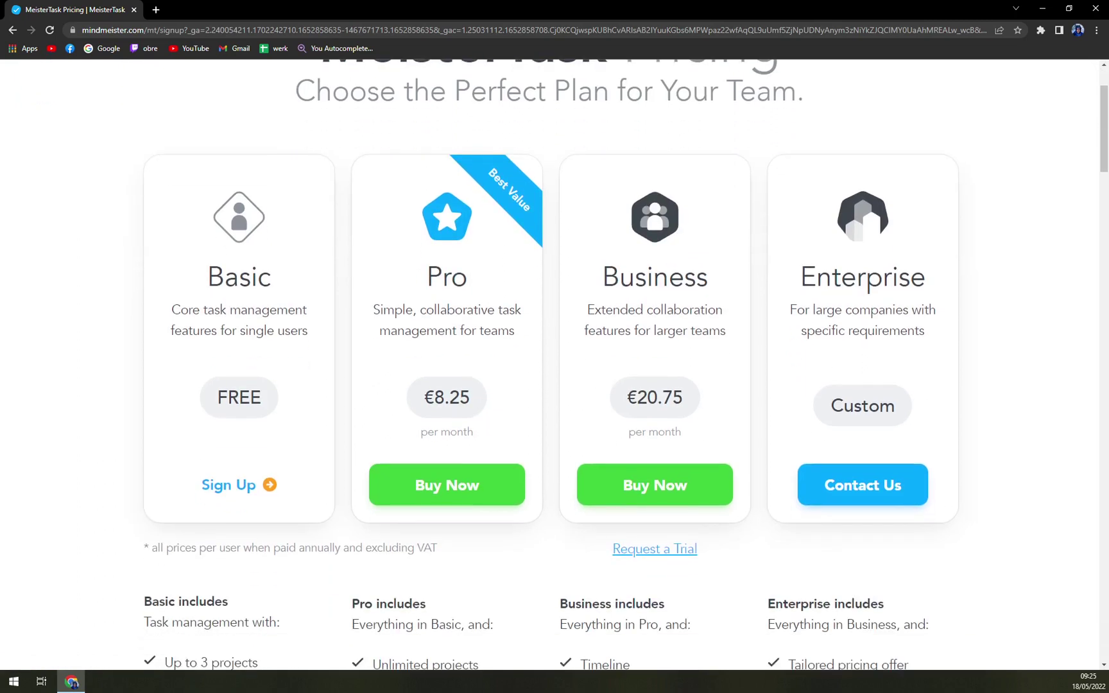
scroll(570, 421, "up", 2)
scroll(569, 421, "down", 2)
scroll(229, 288, "down", 1)
scroll(229, 287, "down", 1)
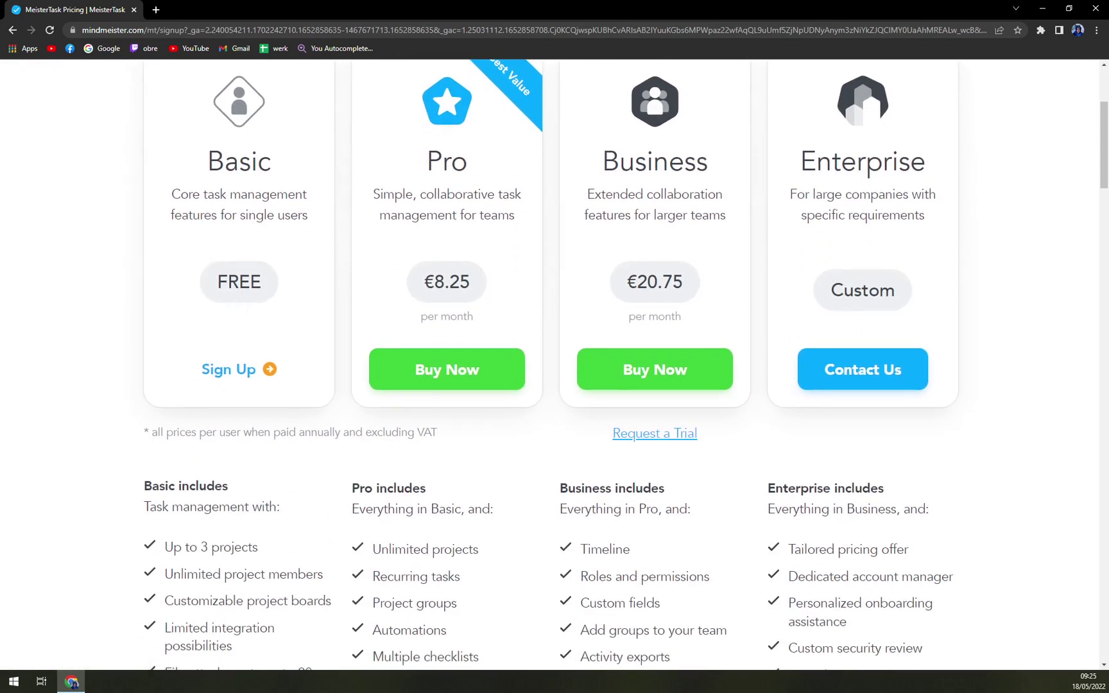
scroll(263, 274, "down", 3)
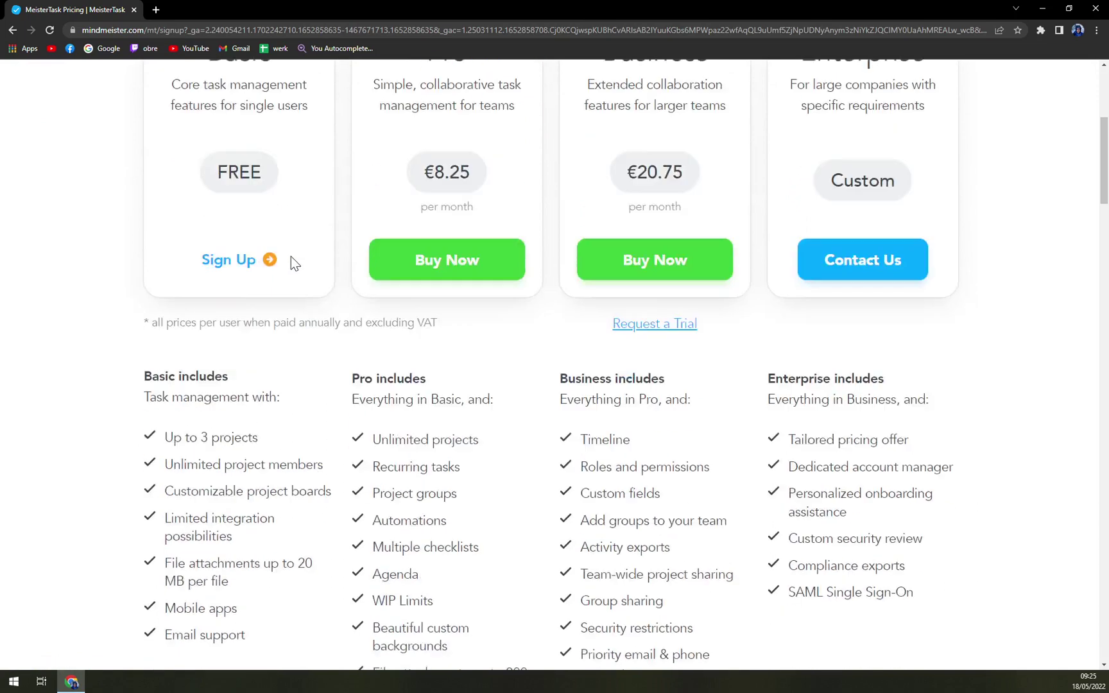
scroll(263, 273, "up", 3)
scroll(262, 339, "up", 2)
scroll(469, 324, "down", 2)
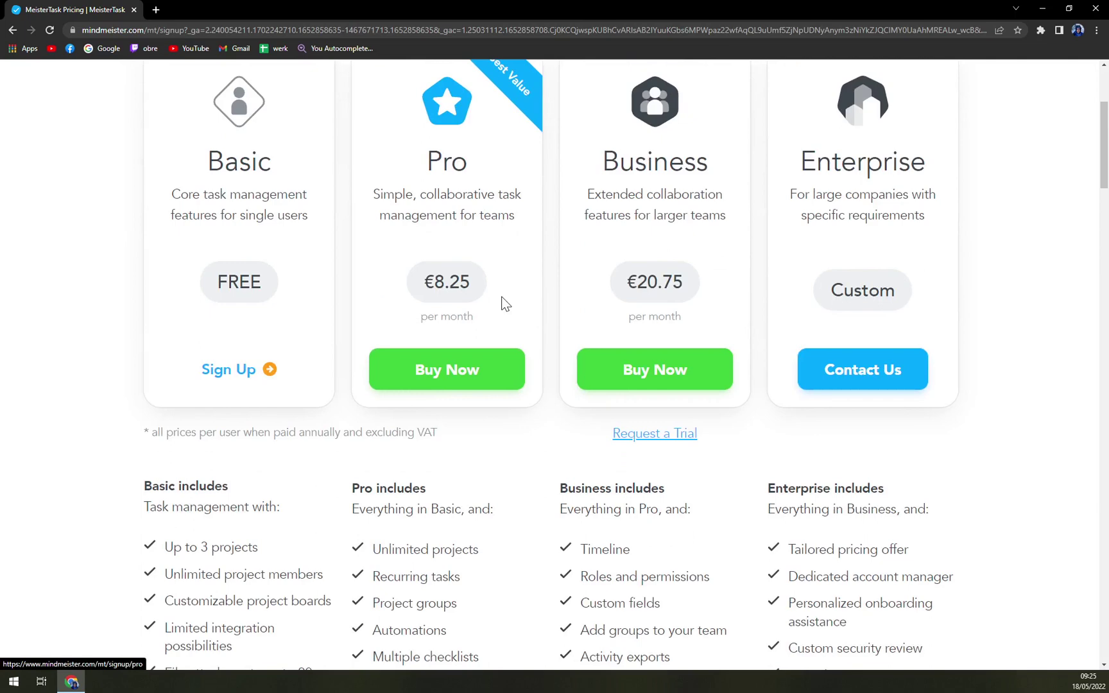
scroll(503, 301, "up", 3)
scroll(503, 299, "down", 3)
scroll(508, 308, "down", 1)
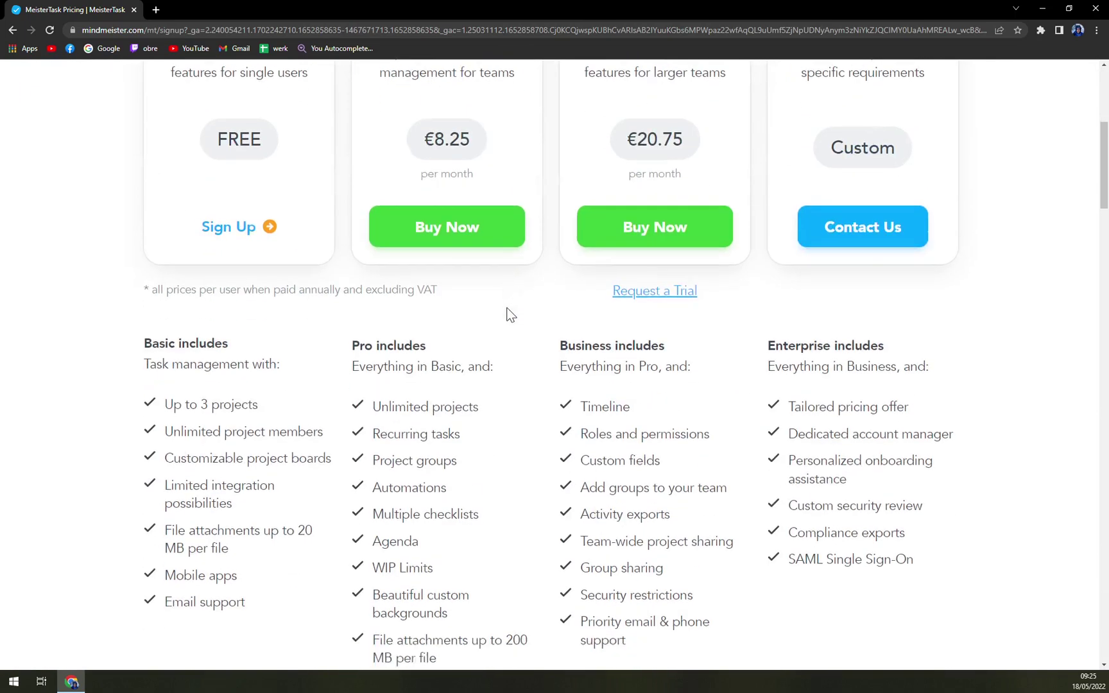
scroll(503, 315, "down", 2)
scroll(424, 251, "down", 1)
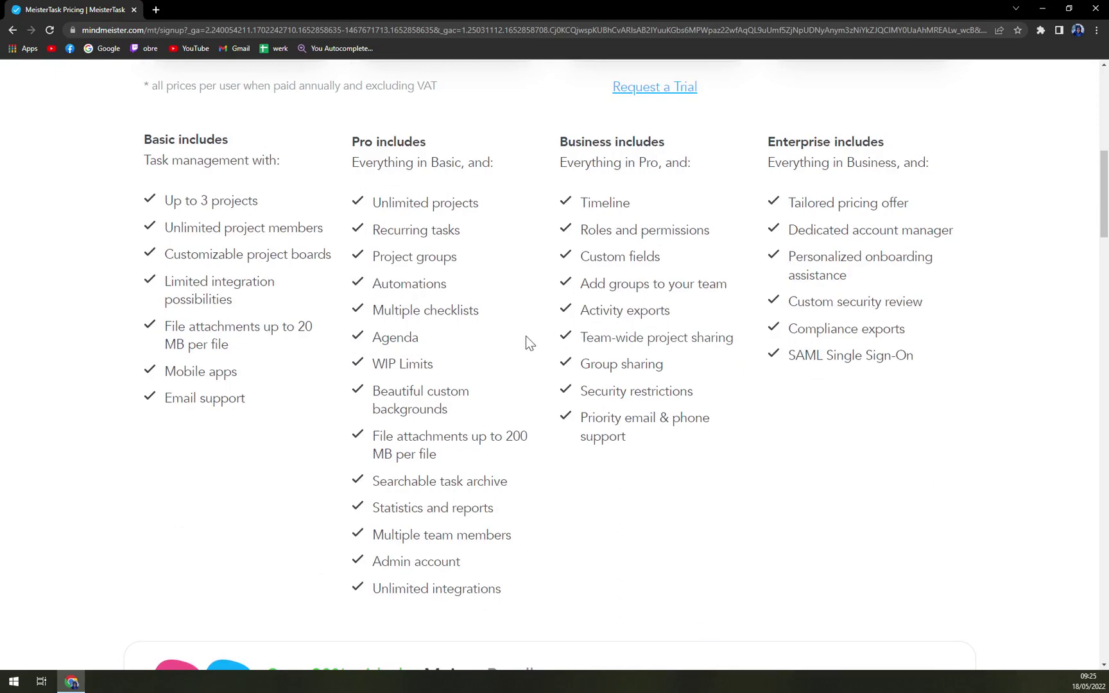
scroll(502, 346, "up", 5)
scroll(503, 354, "up", 2)
scroll(514, 361, "down", 3)
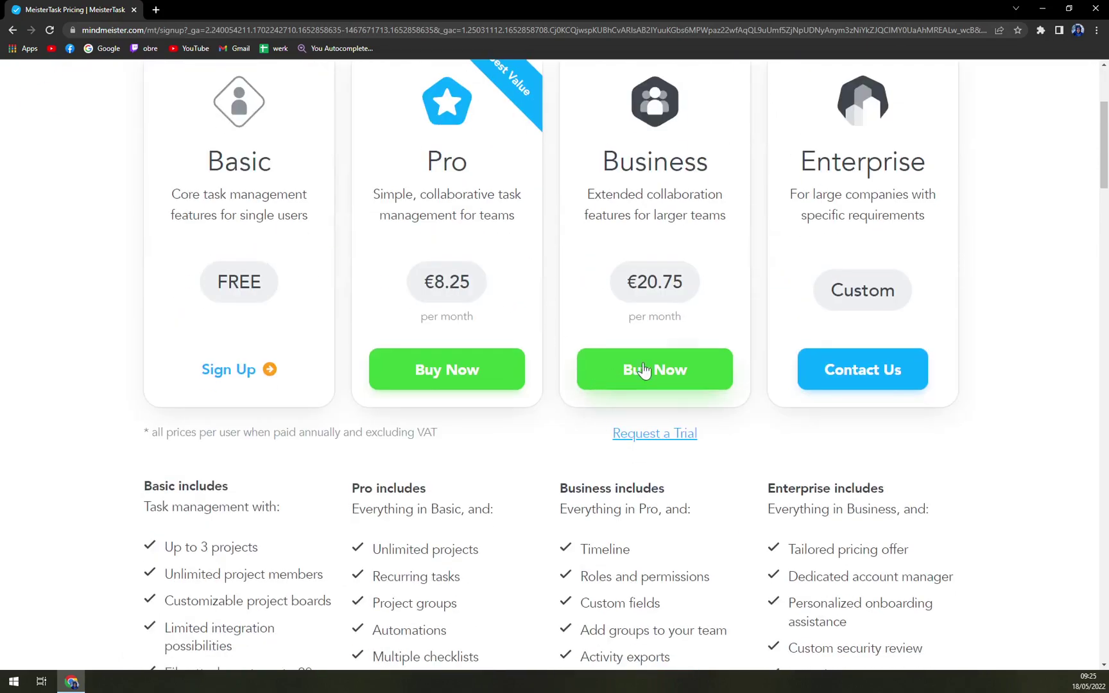
scroll(633, 226, "down", 2)
scroll(625, 206, "down", 4)
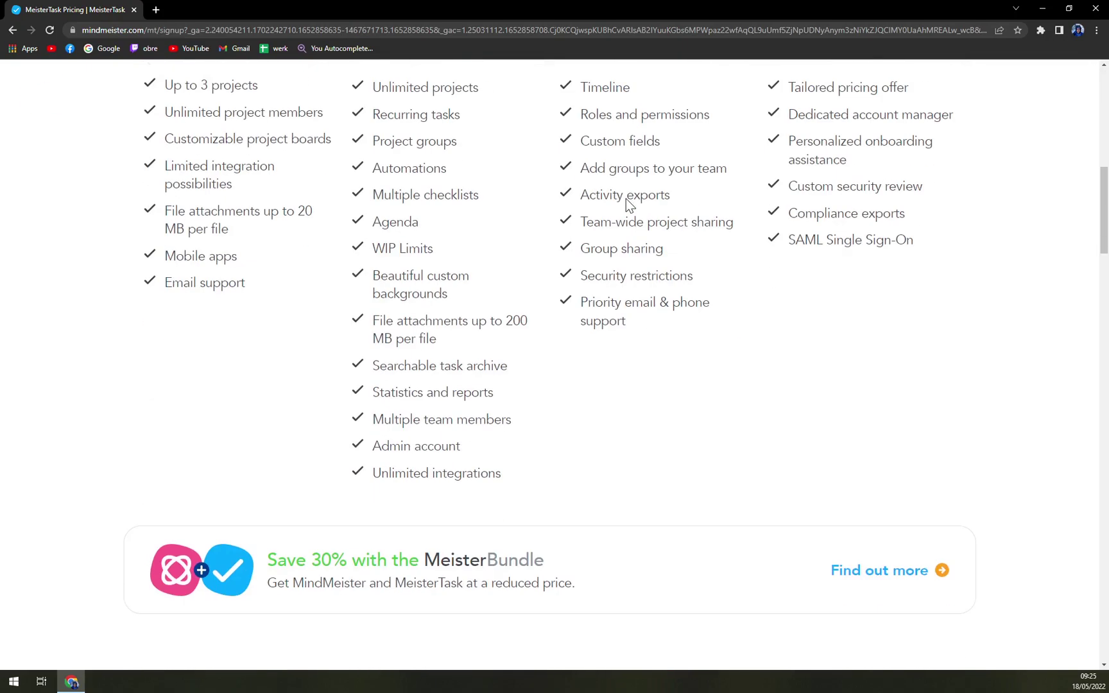
scroll(625, 206, "up", 5)
scroll(626, 199, "up", 2)
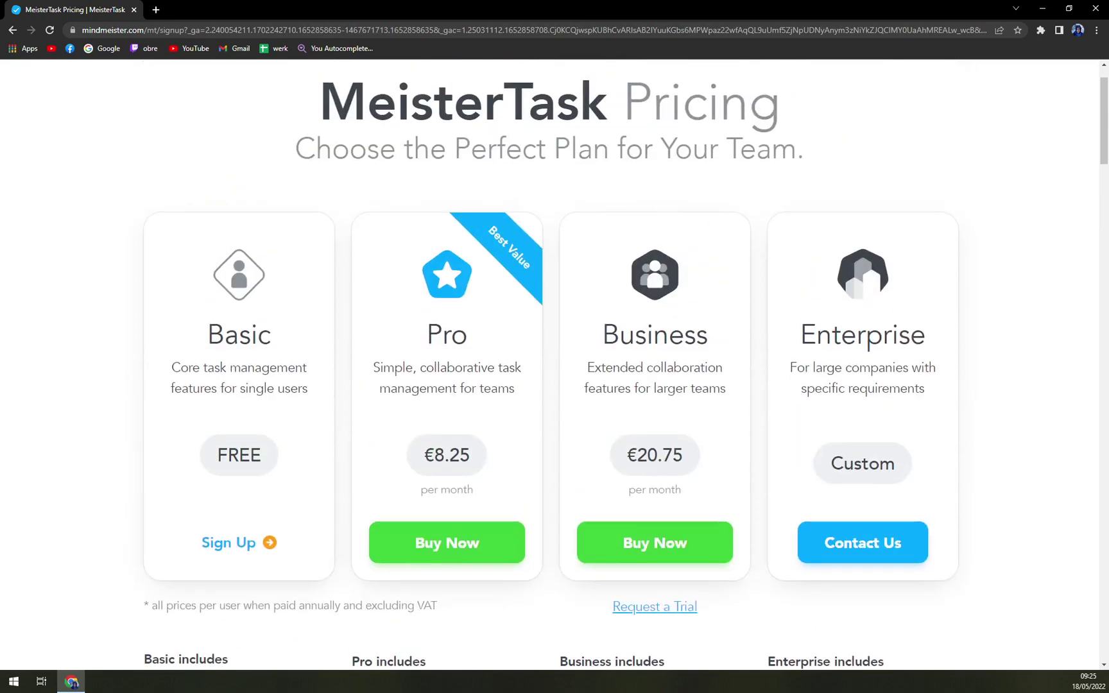
scroll(879, 405, "down", 4)
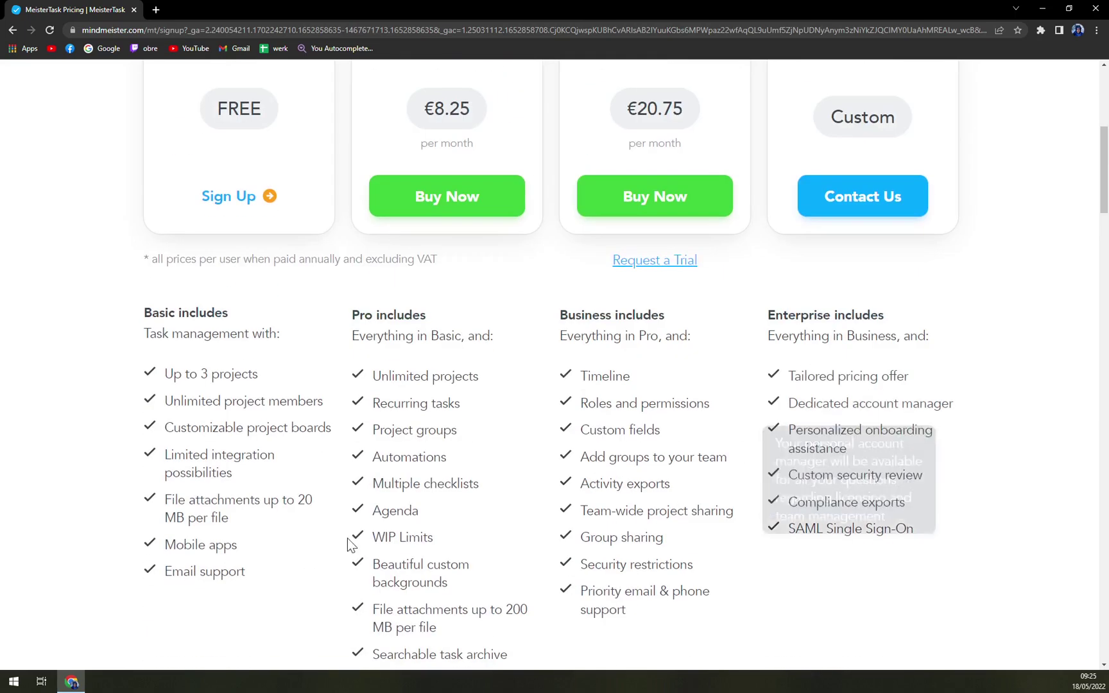
scroll(331, 461, "up", 5)
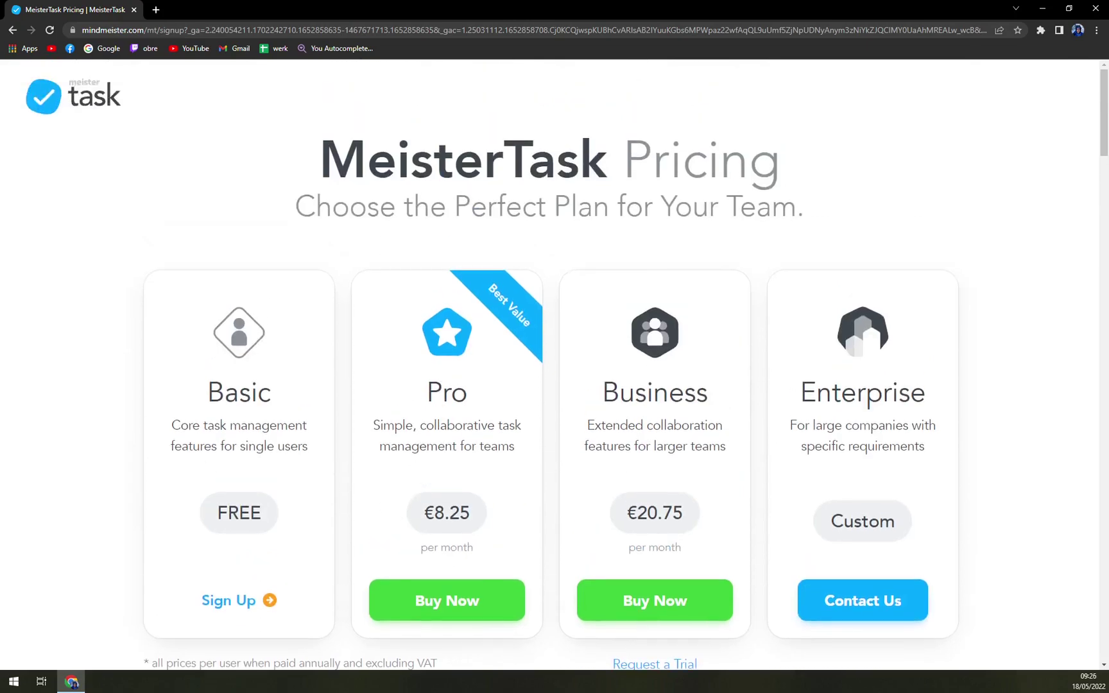
scroll(416, 431, "down", 3)
scroll(477, 332, "down", 6)
scroll(521, 413, "down", 1)
scroll(522, 421, "down", 5)
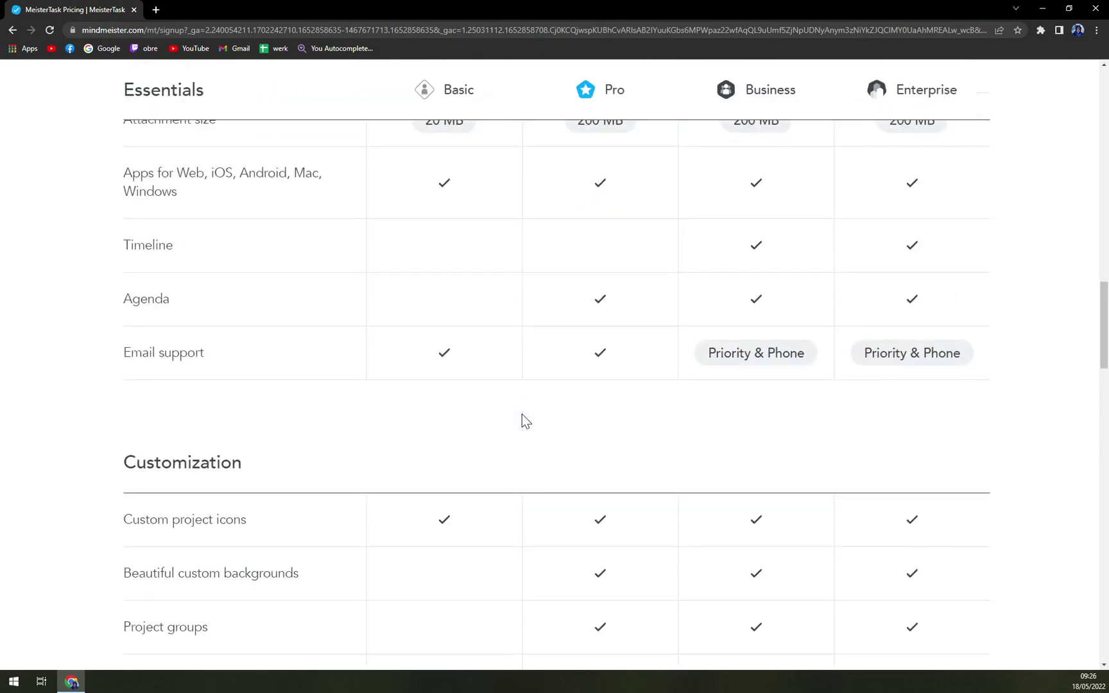
scroll(562, 421, "down", 3)
scroll(564, 384, "down", 7)
scroll(566, 383, "up", 1)
scroll(564, 383, "up", 5)
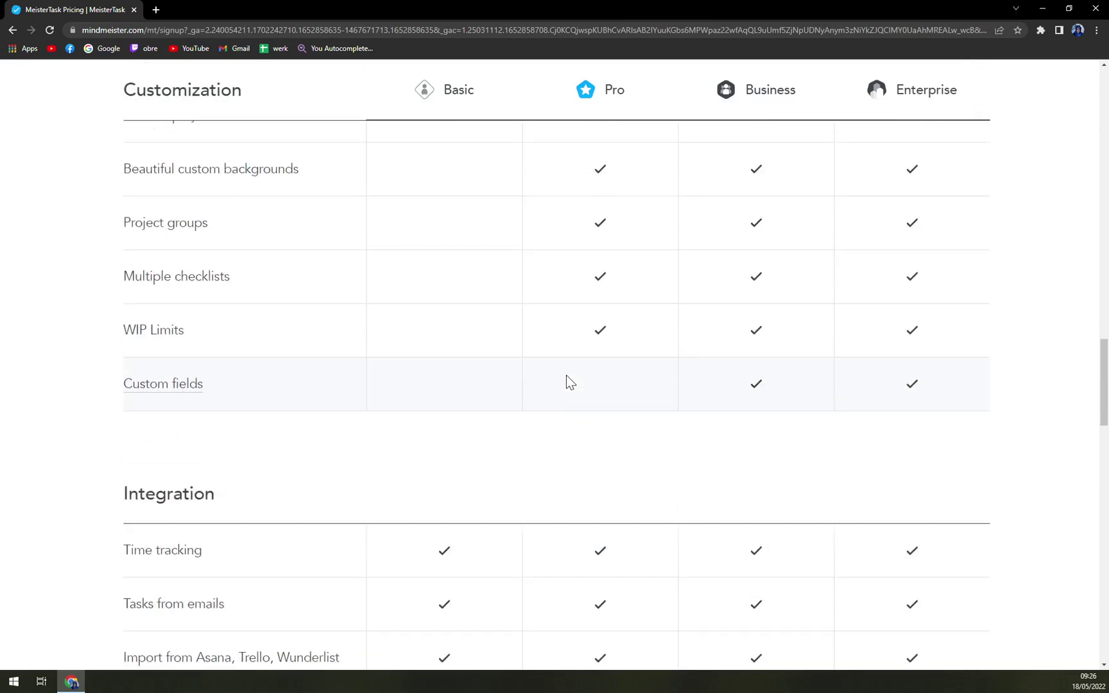
scroll(563, 376, "up", 10)
scroll(558, 375, "up", 7)
scroll(550, 373, "up", 6)
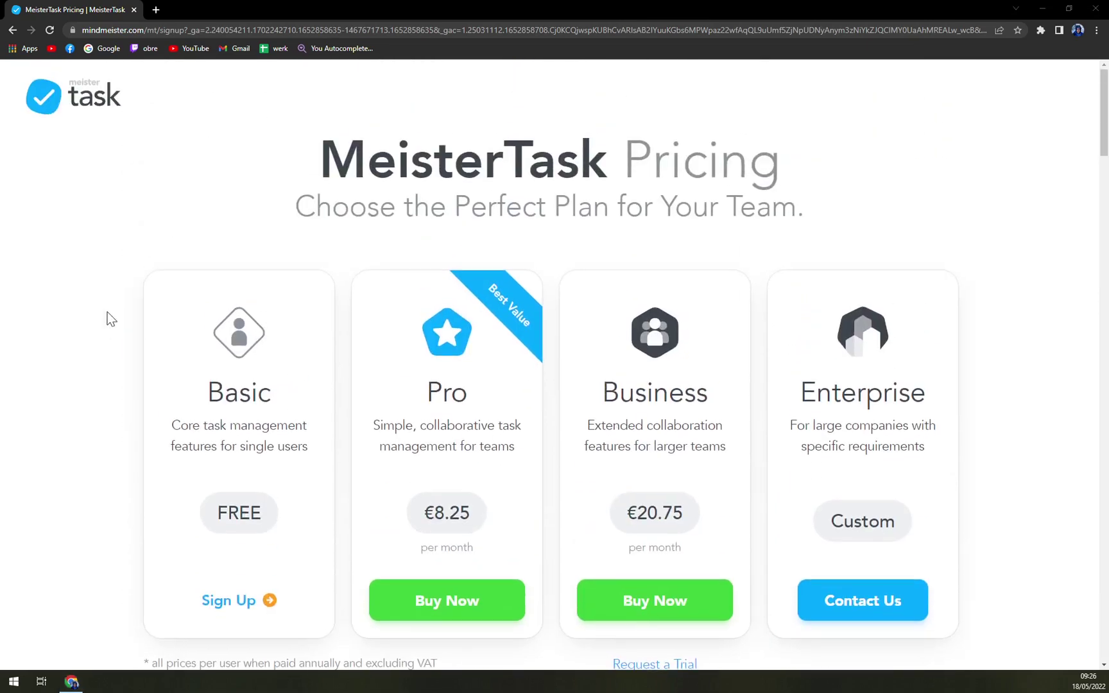
scroll(330, 512, "down", 1)
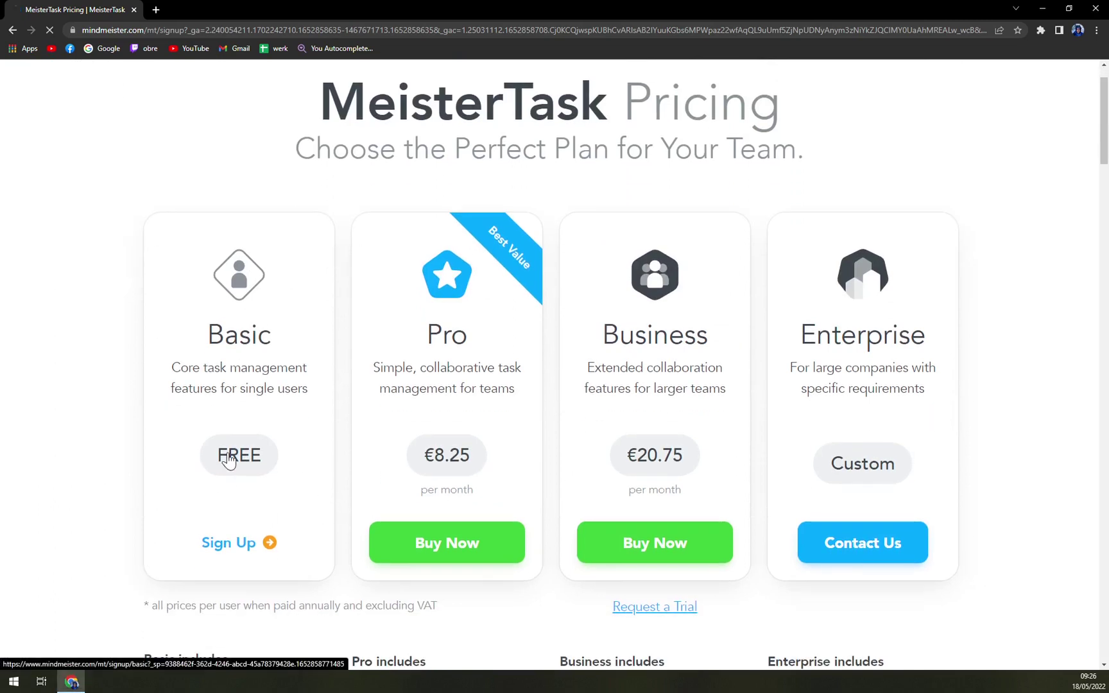
Start the free Basic plan sign-up, moving through the form fields and dismissing Chrome's password suggestion.
left_click(224, 453)
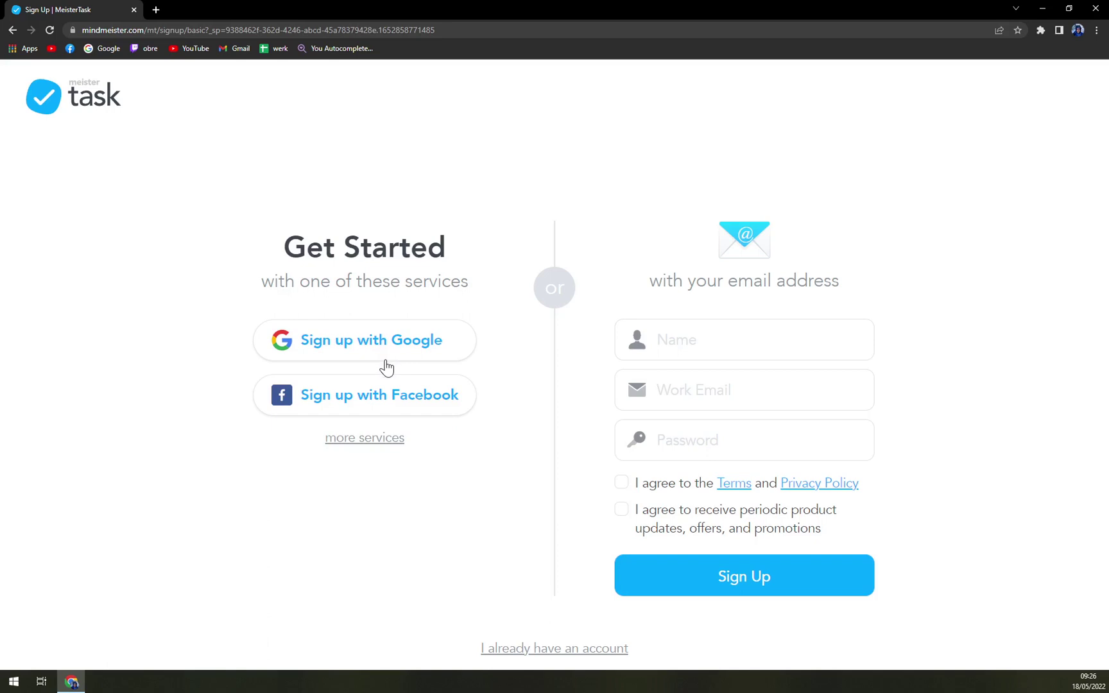
left_click(788, 357)
key("Tab")
key("Tab")
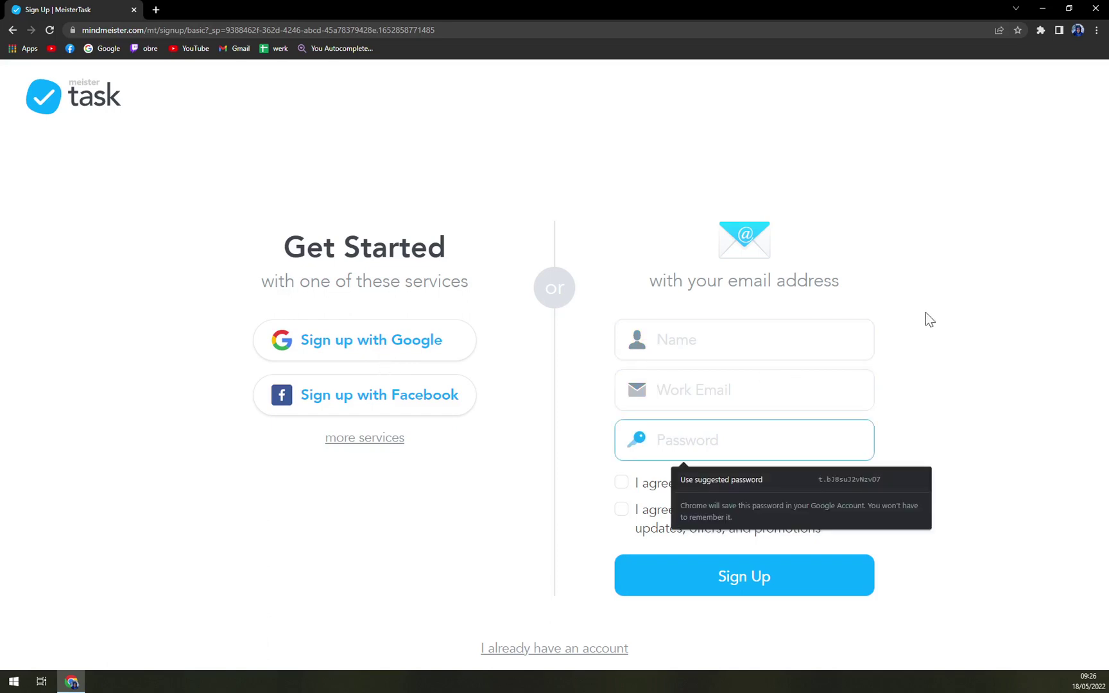
left_click(925, 320)
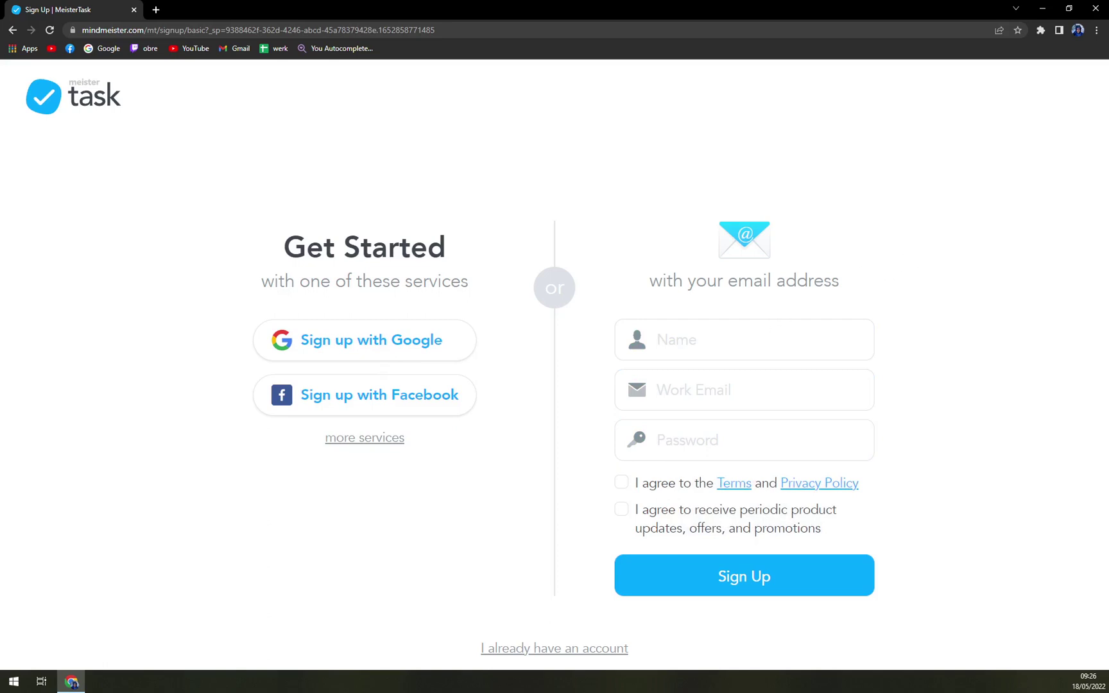
key("Tab")
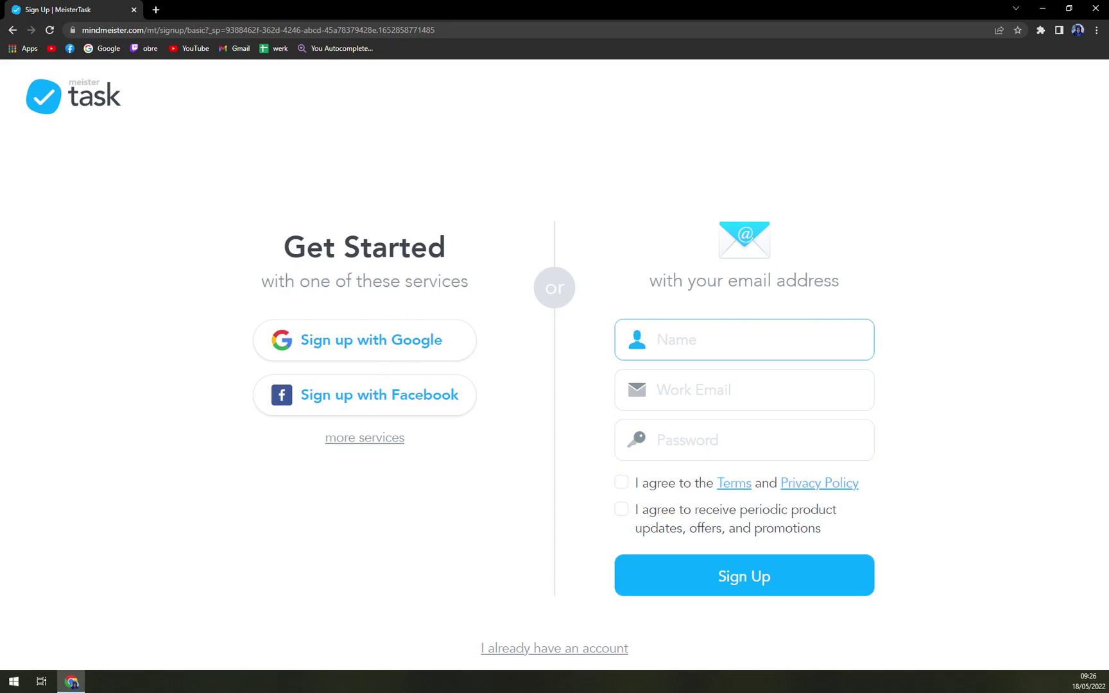
key("Tab")
key("Tab")
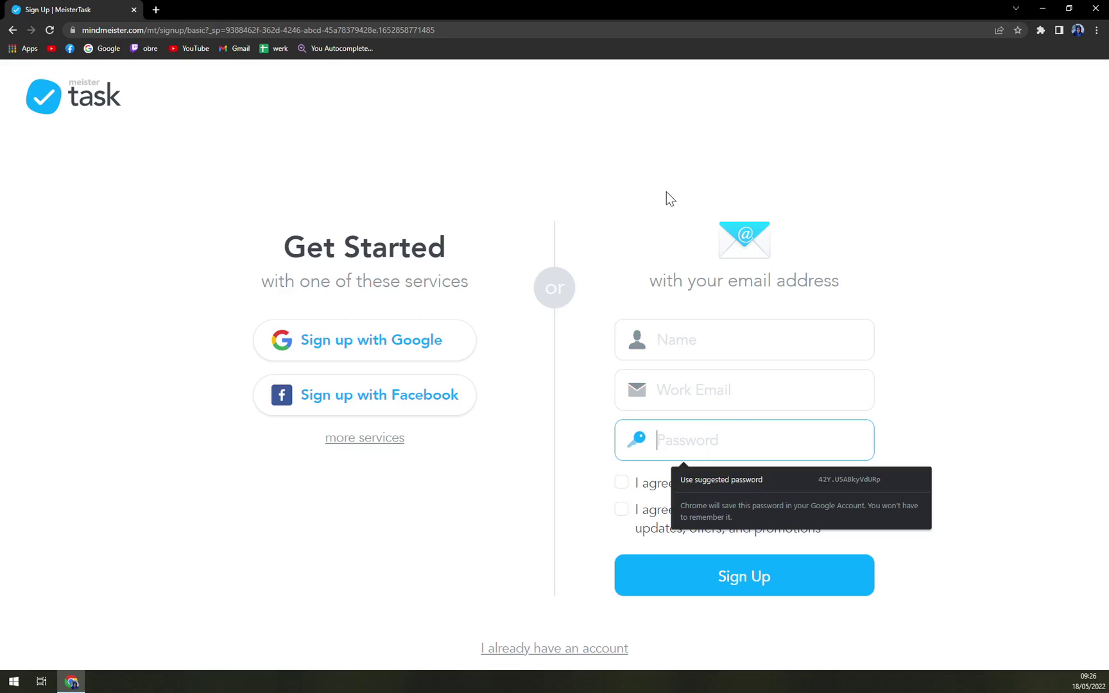
left_click(133, 291)
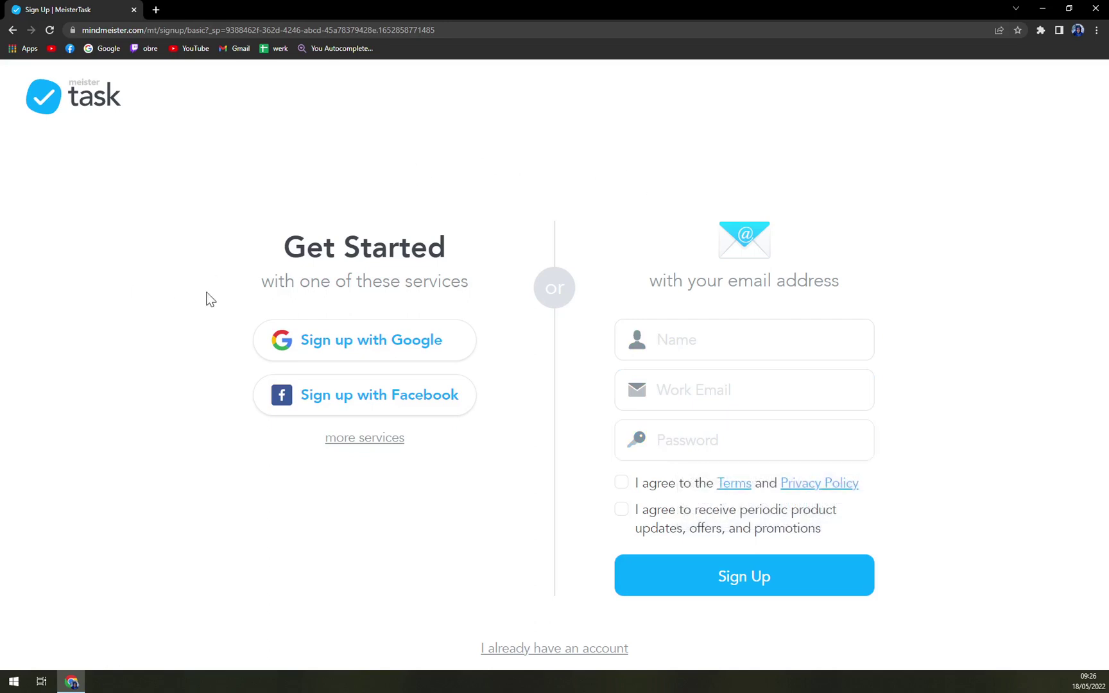
Choose to sign up with a Google account instead of the email form.
left_click(323, 352)
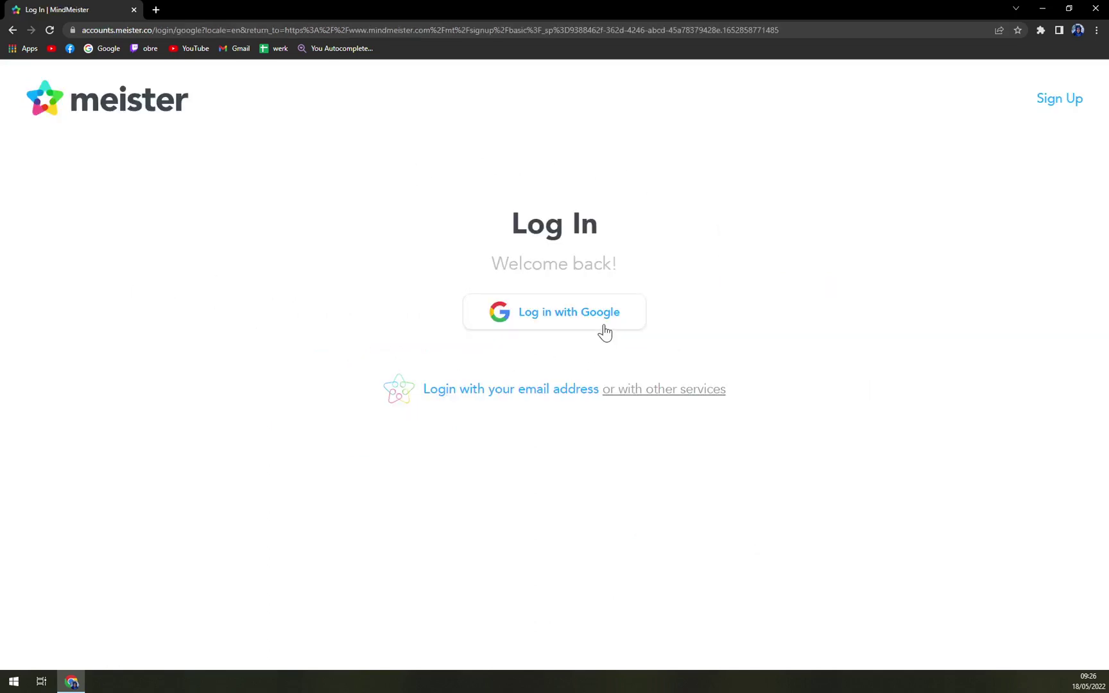
Log in with Google, pick the account, accept the terms and continue.
left_click(604, 324)
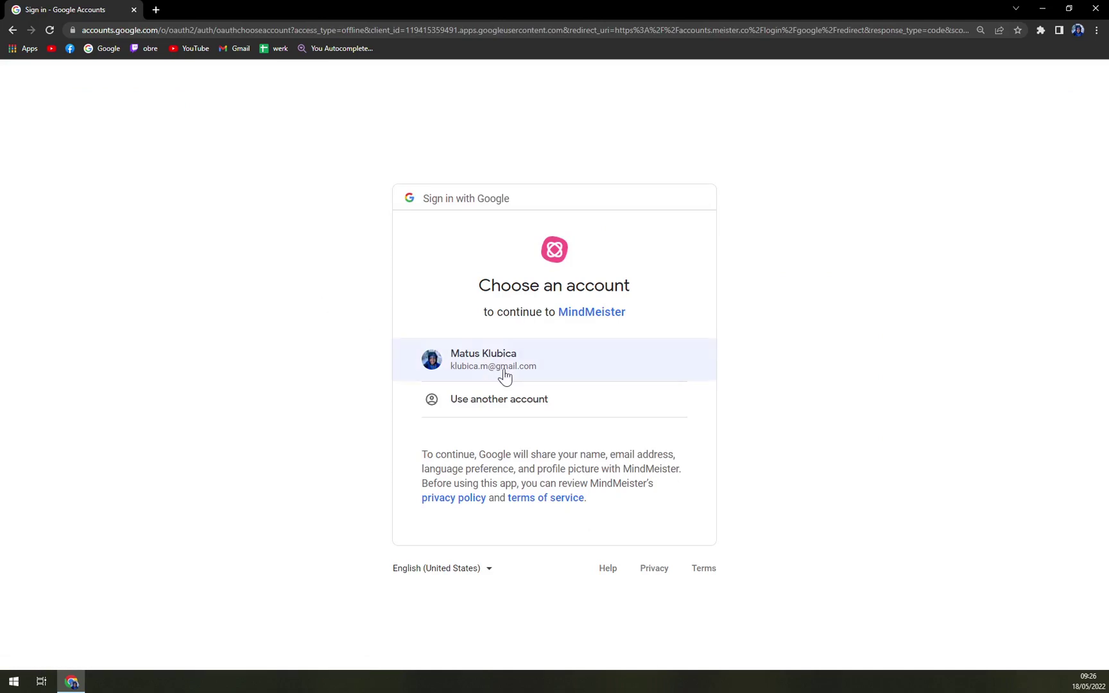
left_click(507, 370)
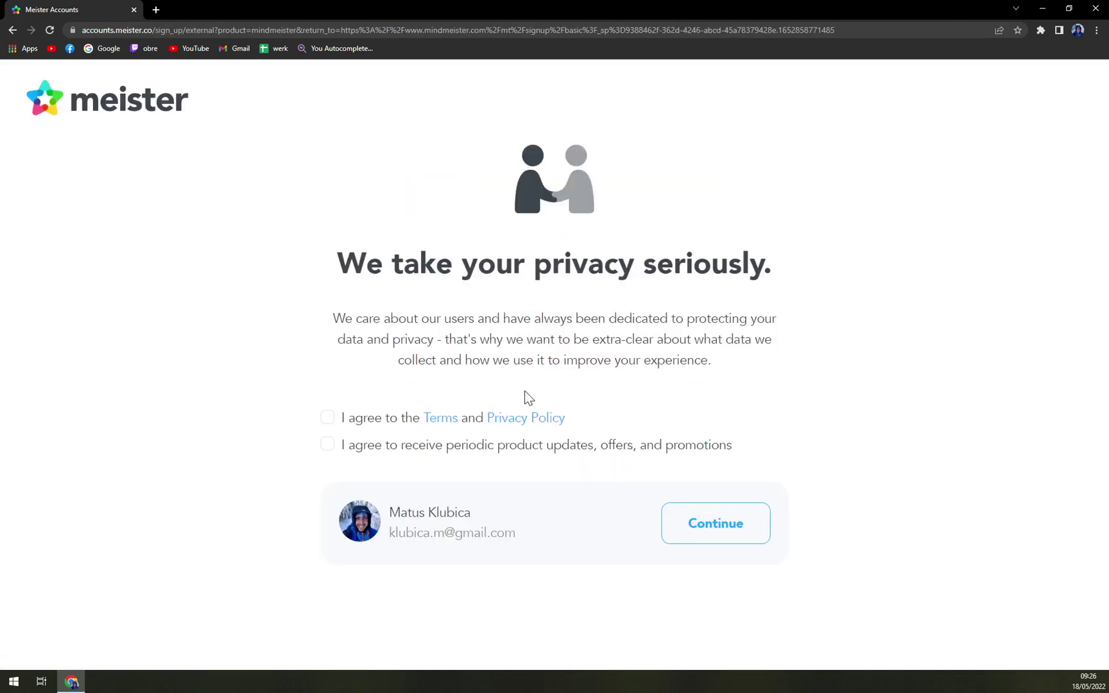
left_click(337, 420)
left_click(690, 522)
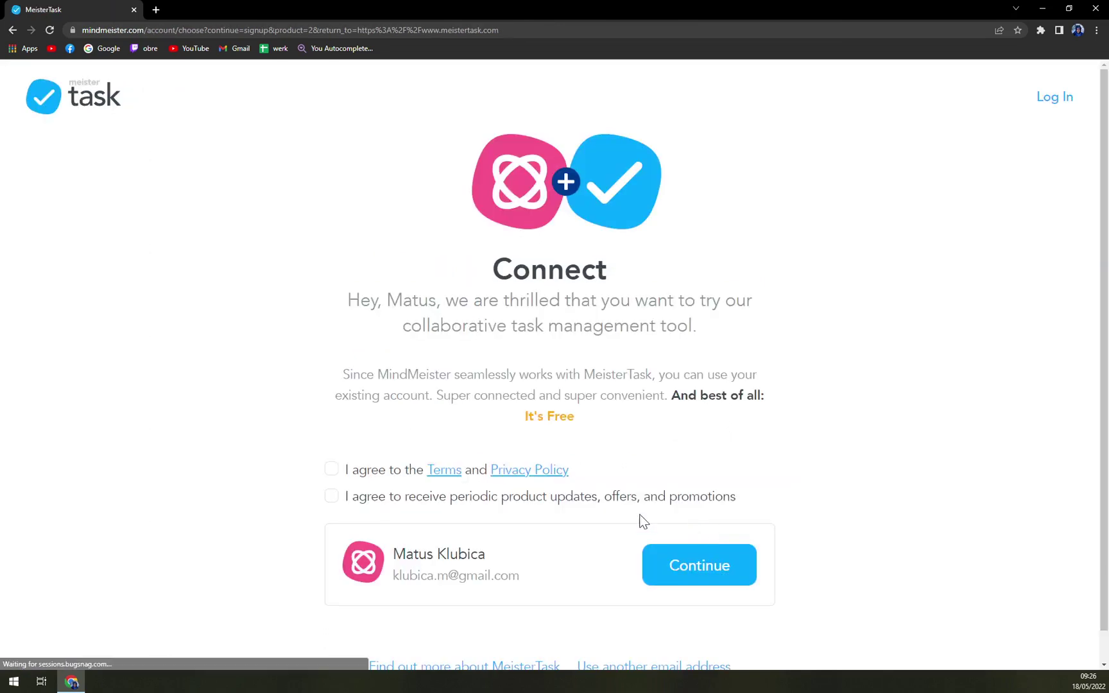
scroll(585, 510, "down", 1)
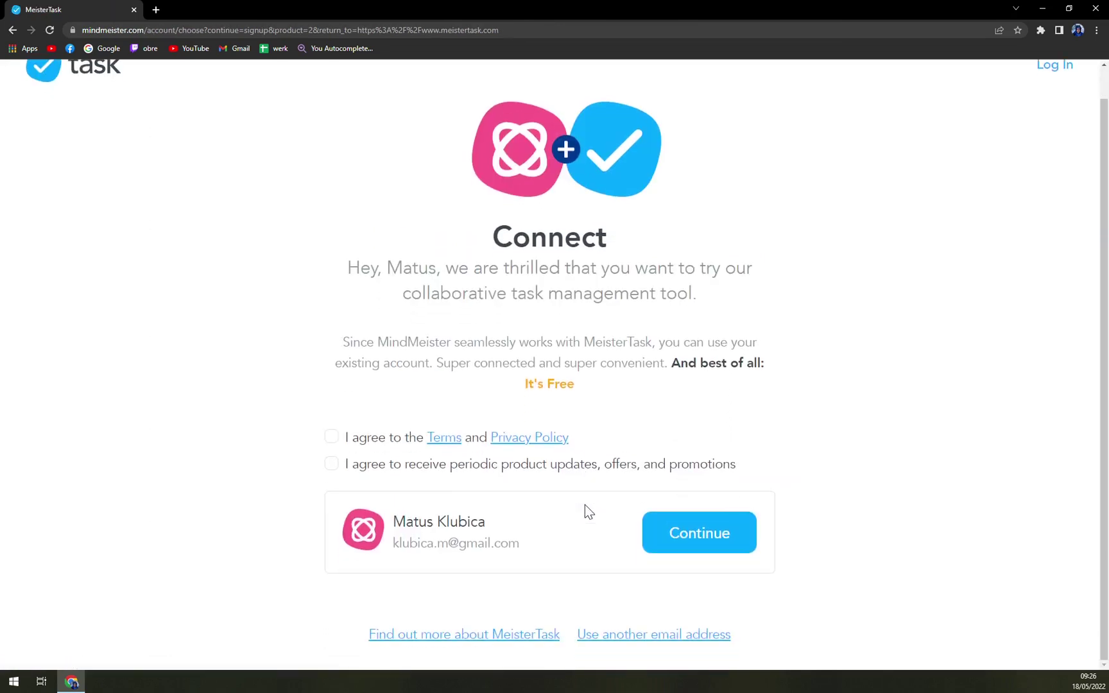
Accept the terms again and continue into MeisterTask onboarding.
left_click(332, 438)
left_click(691, 535)
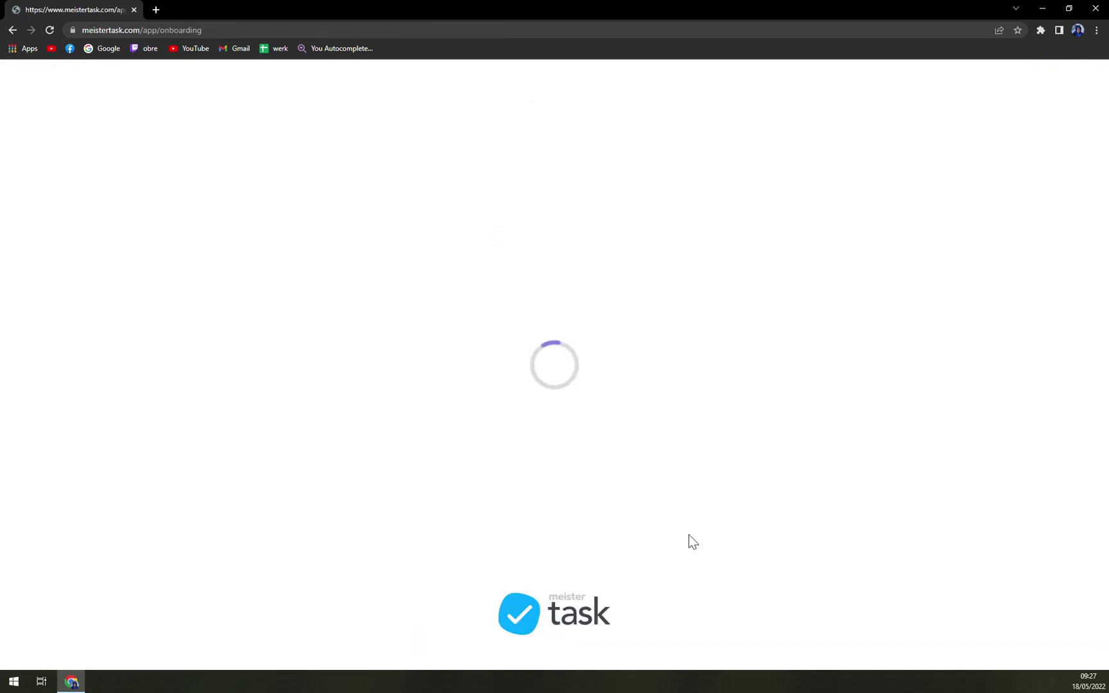
Choose Education as the intended use and create a new project named TEST.
left_click(446, 388)
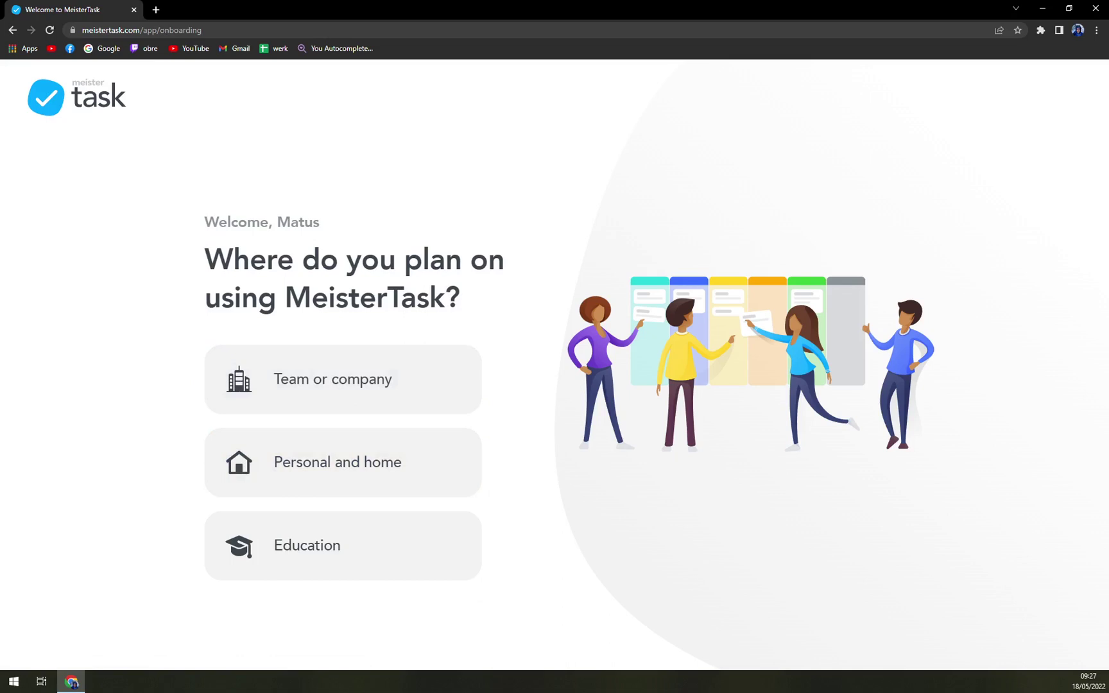
left_click(385, 548)
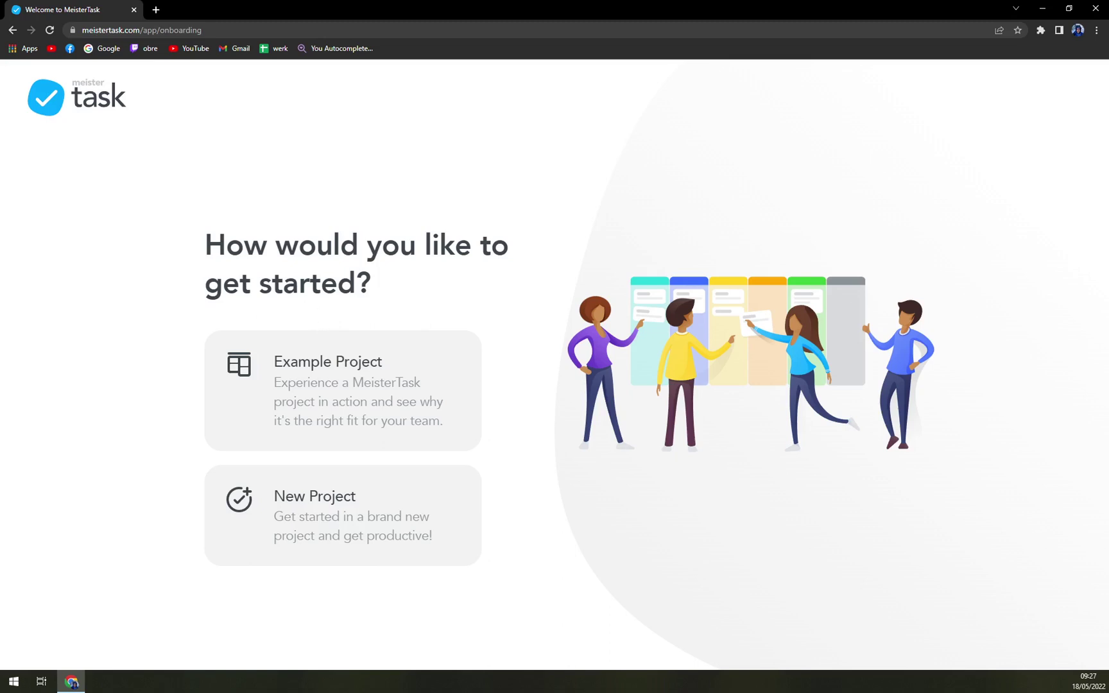
left_click(372, 519)
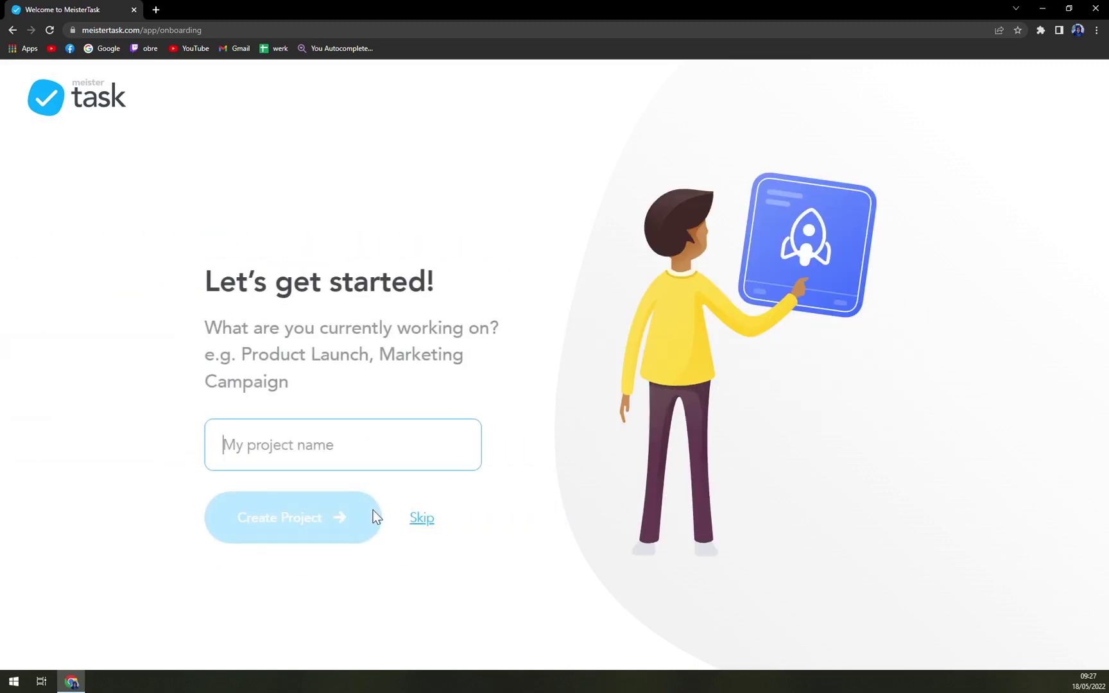
type("TE")
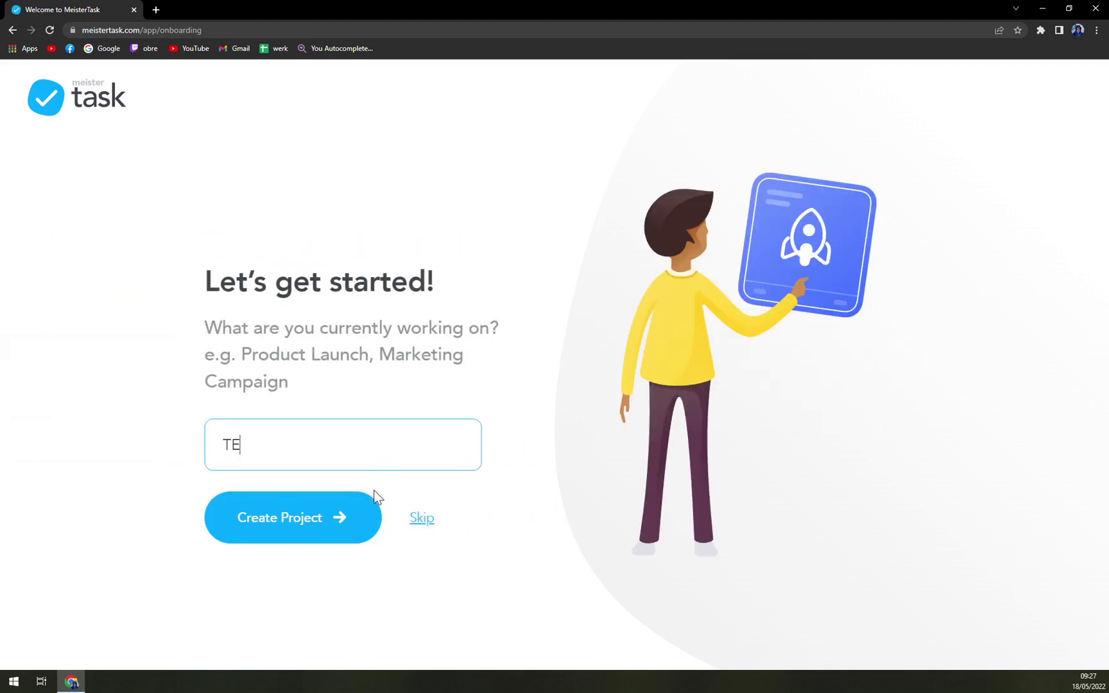
type("ST")
left_click(260, 539)
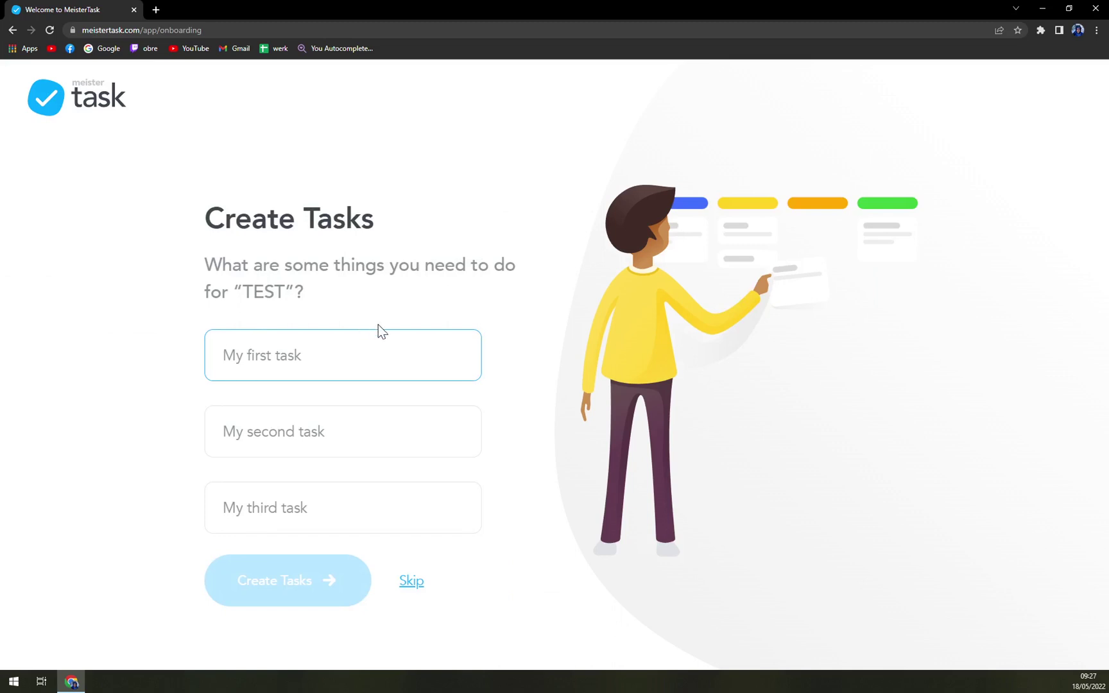
Skip adding starter tasks so the empty TEST board loads.
left_click(143, 354)
left_click(412, 582)
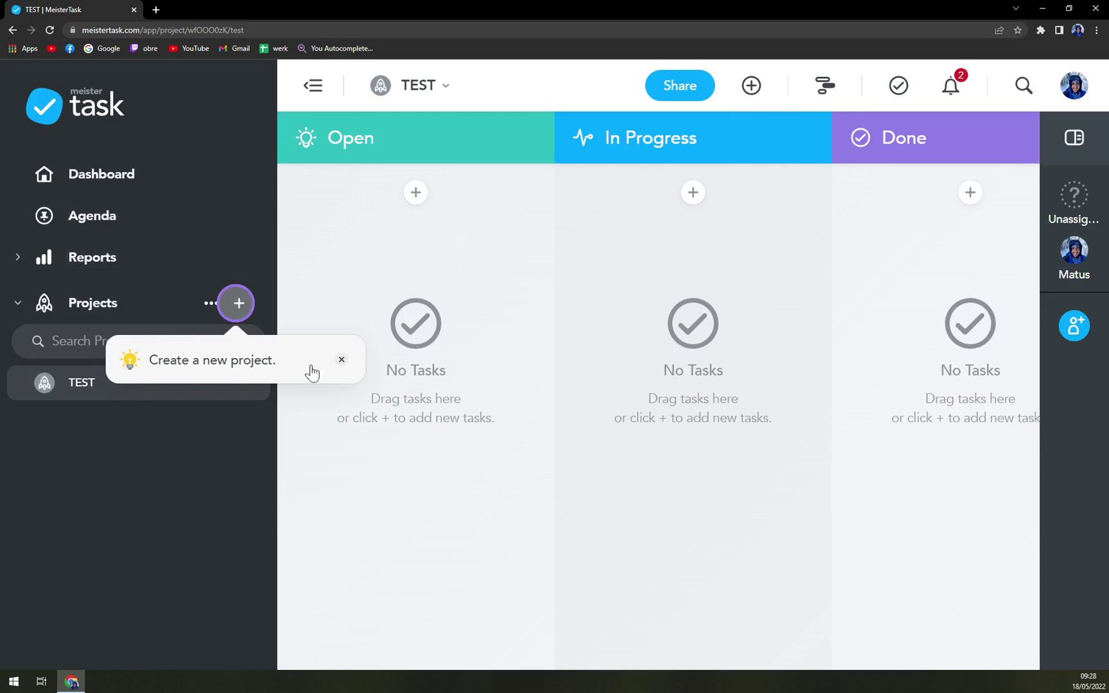
left_click(342, 359)
left_click(239, 304)
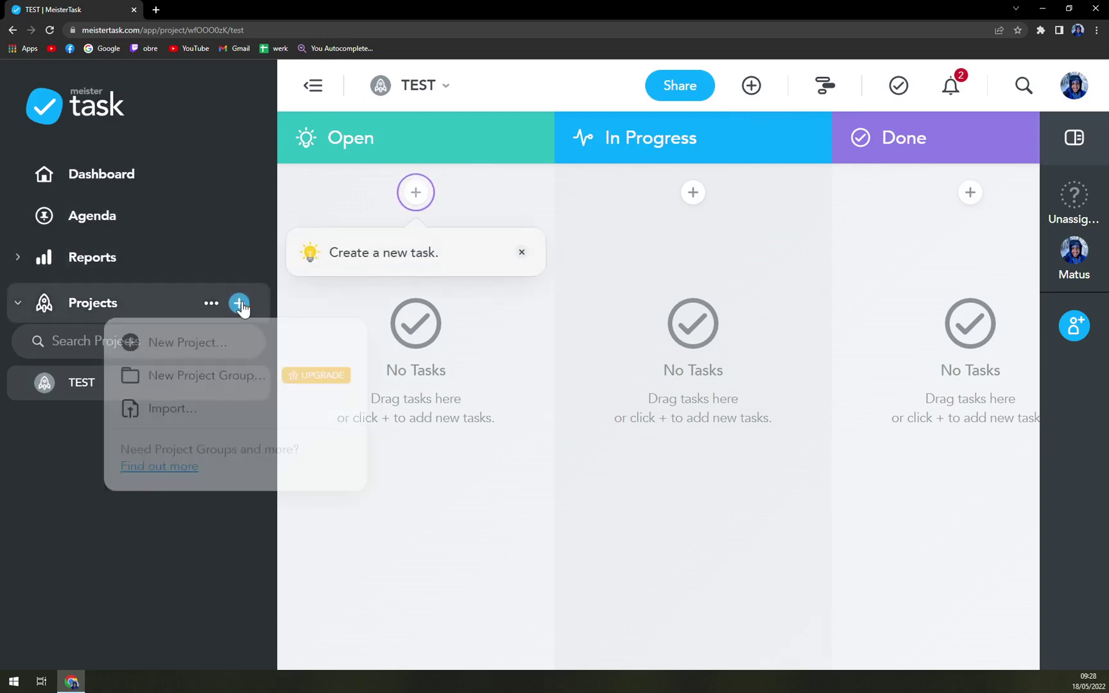
left_click(199, 343)
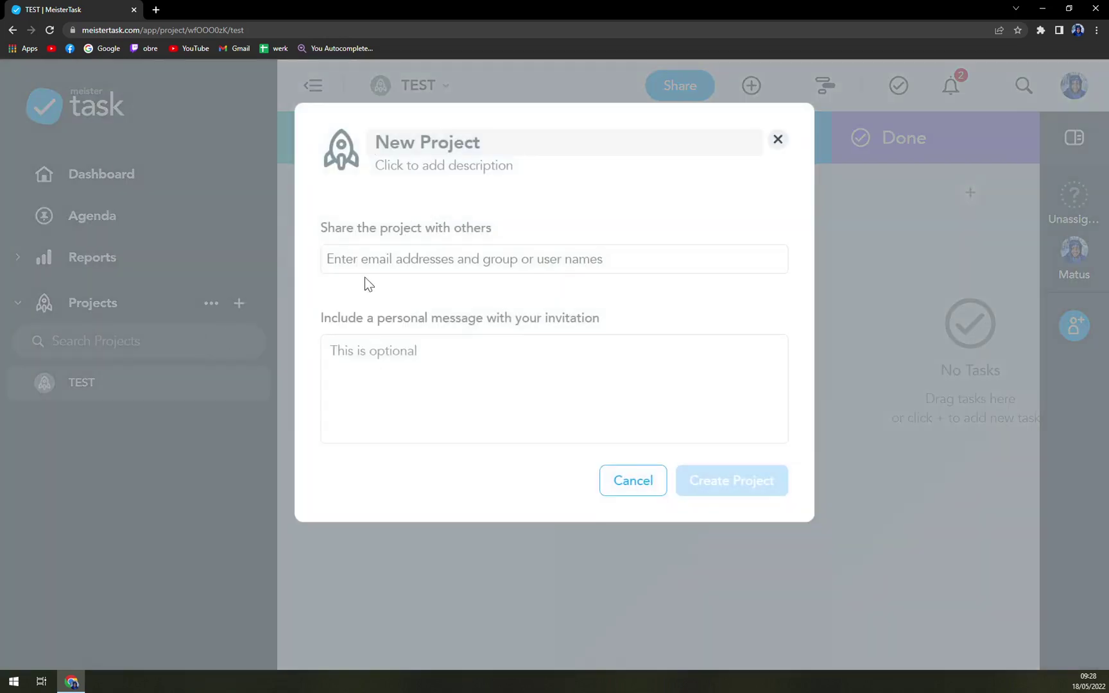
key("Tab")
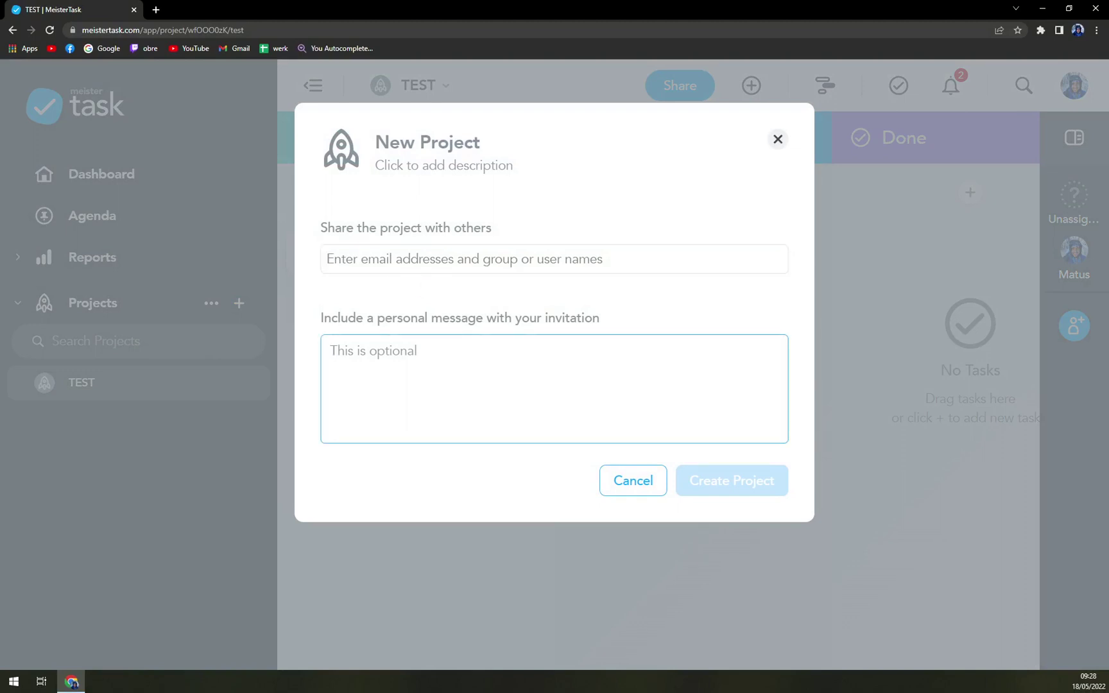
left_click(777, 139)
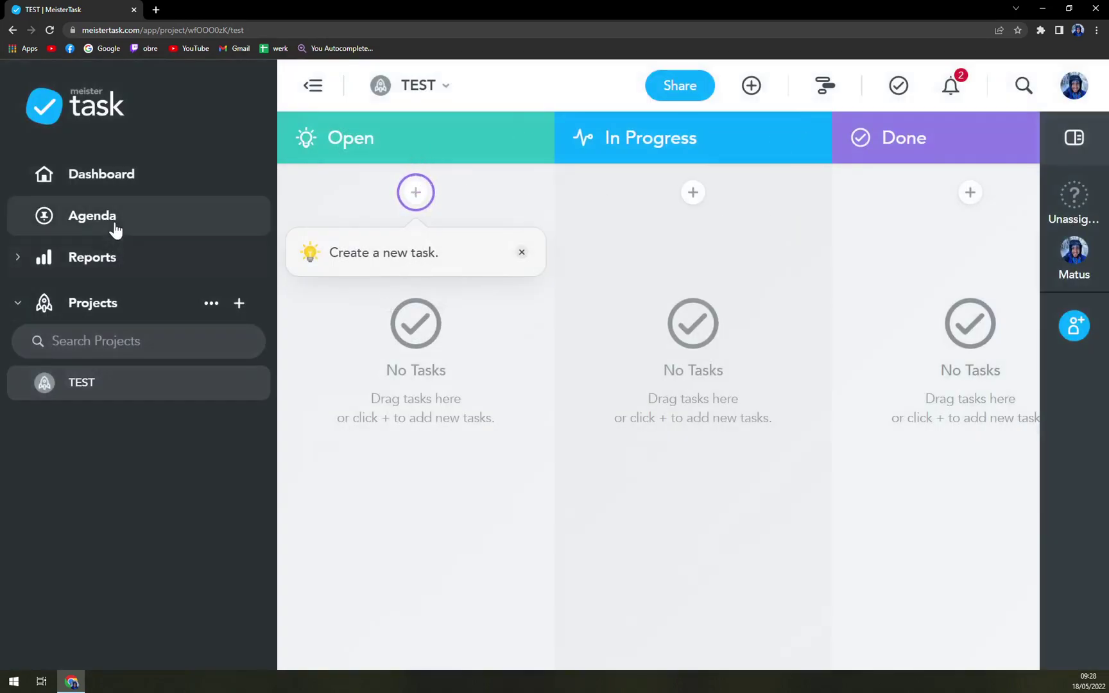
left_click(410, 260)
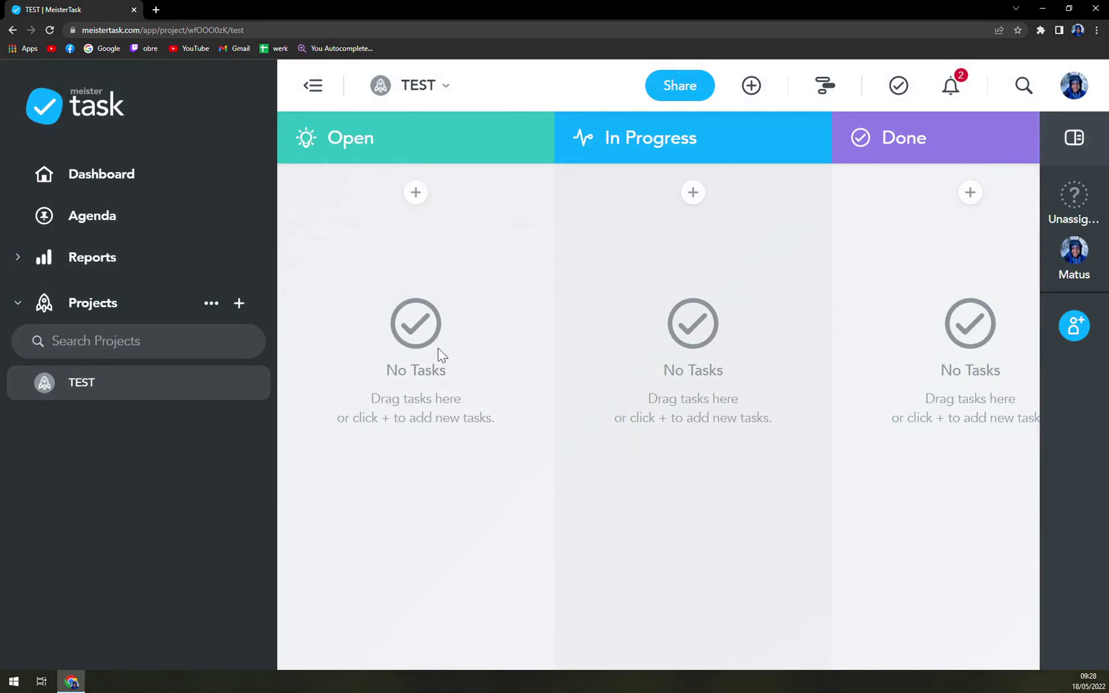
left_click(418, 193)
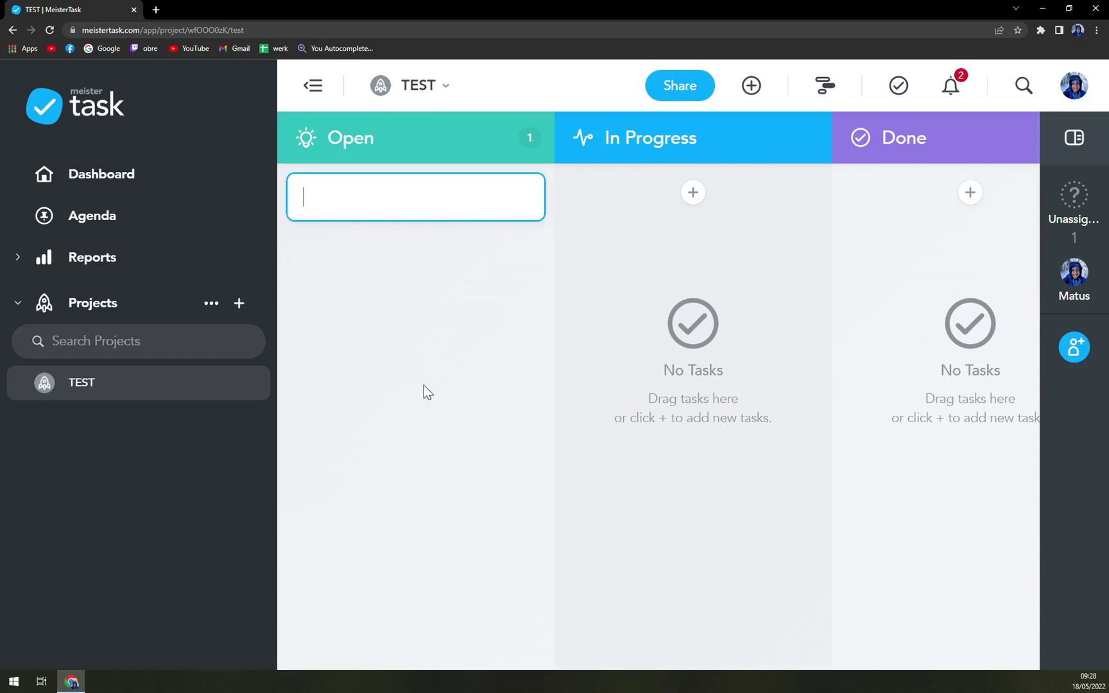
type("Fi")
type("nish Hiri")
type("ng processe")
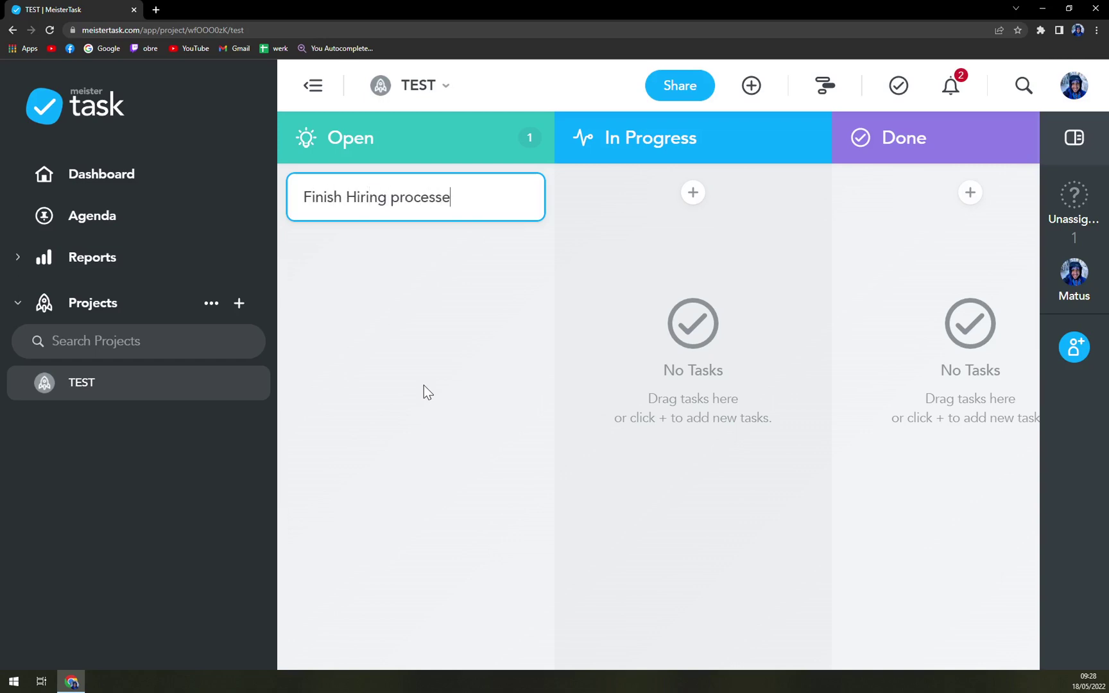
type("s")
key("BackSpace")
key("BackSpace")
key("BackSpace")
key("BackSpace")
key("BackSpace")
key("BackSpace")
type("of ")
type("M")
key("BackSpace")
type("Anna ")
type("Blue")
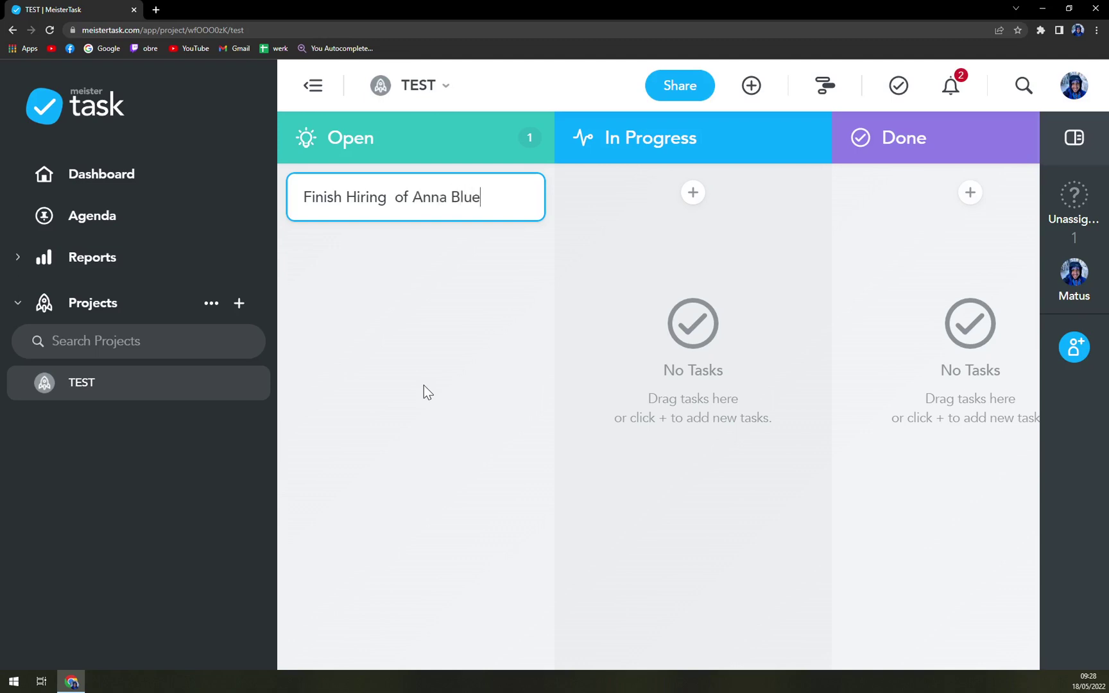
left_click(467, 363)
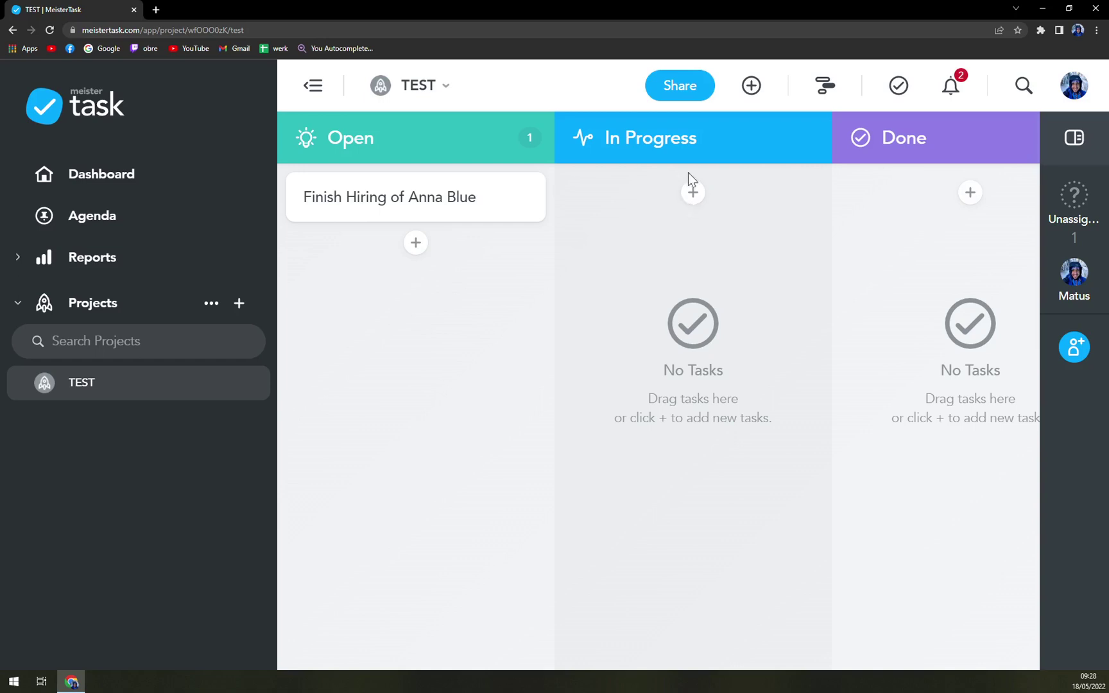
Try dark blue and teal for In Progress, then keep its light blue colour and pulse icon.
left_click(681, 153)
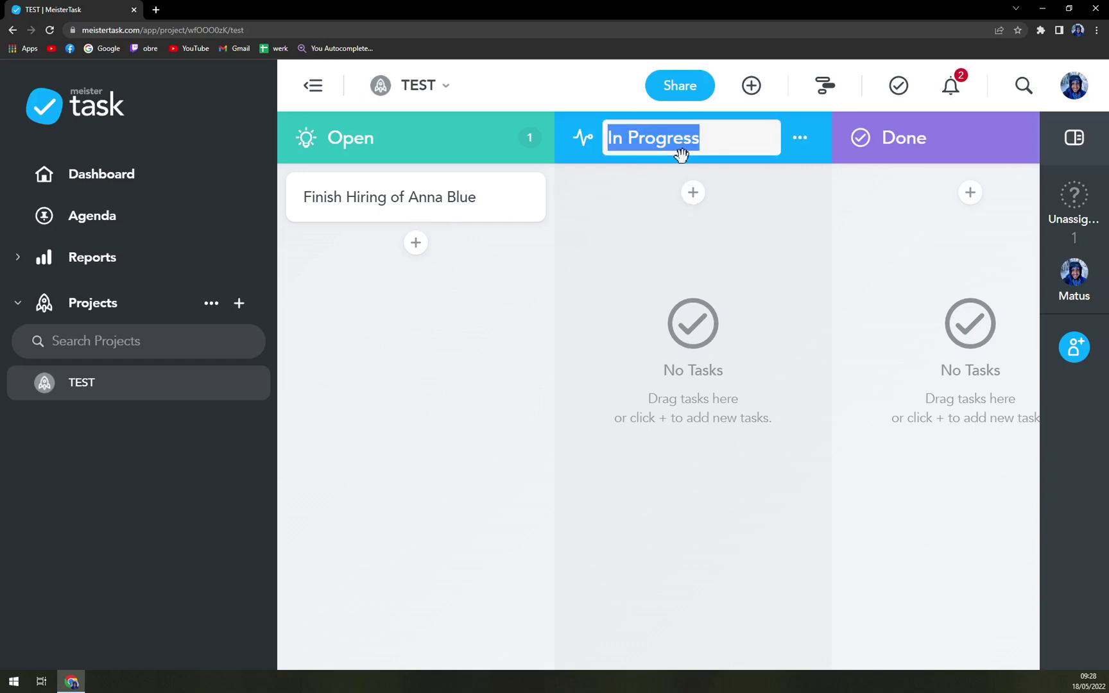
left_click(594, 238)
left_click(592, 152)
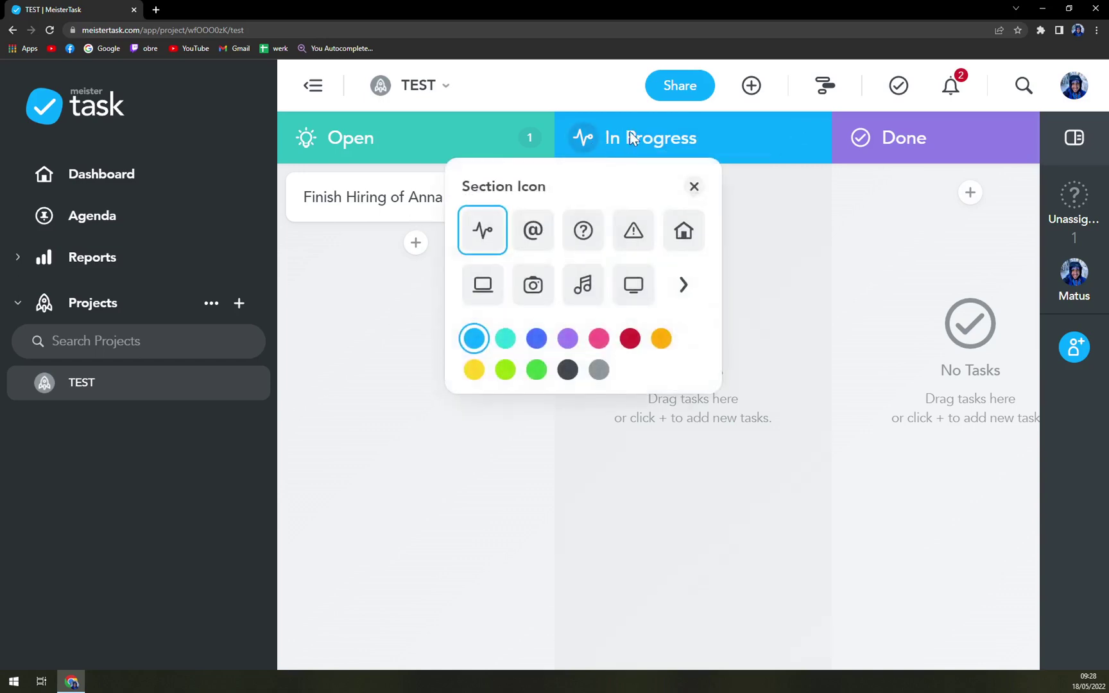
left_click(535, 340)
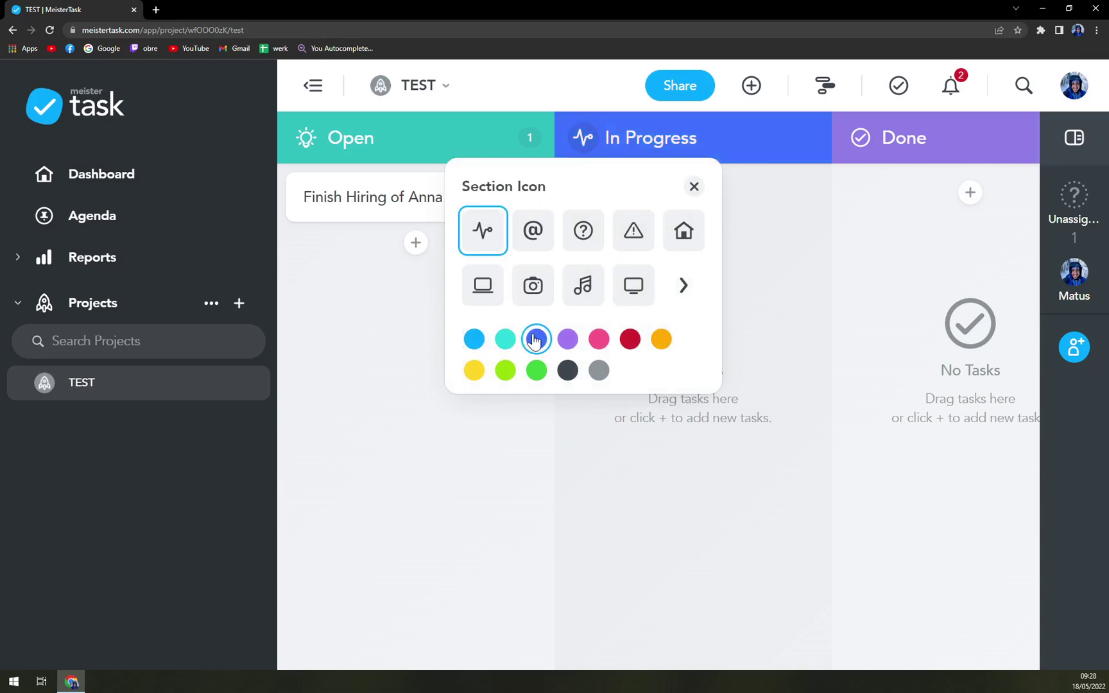
left_click(570, 372)
left_click(503, 340)
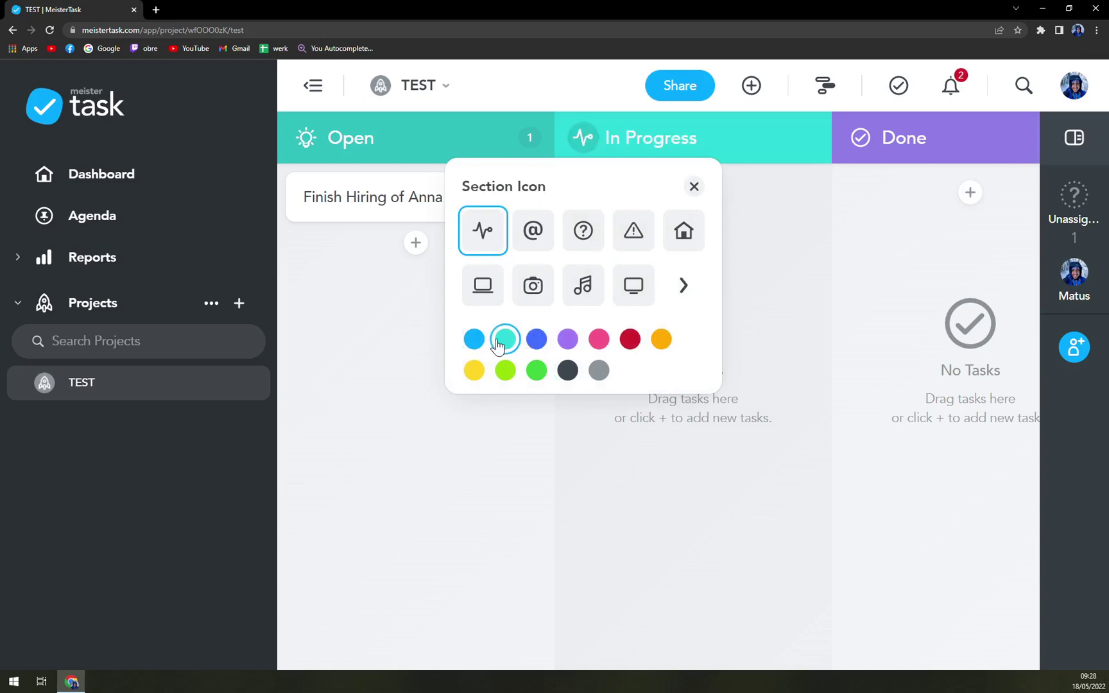
left_click(534, 234)
left_click(482, 234)
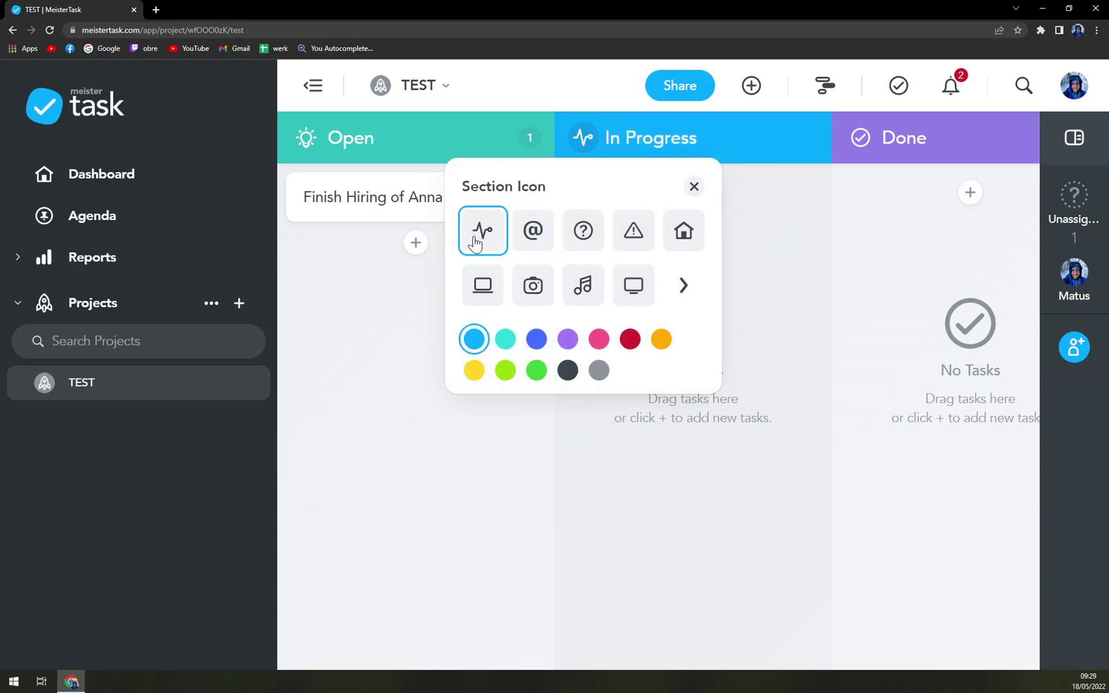
left_click(789, 215)
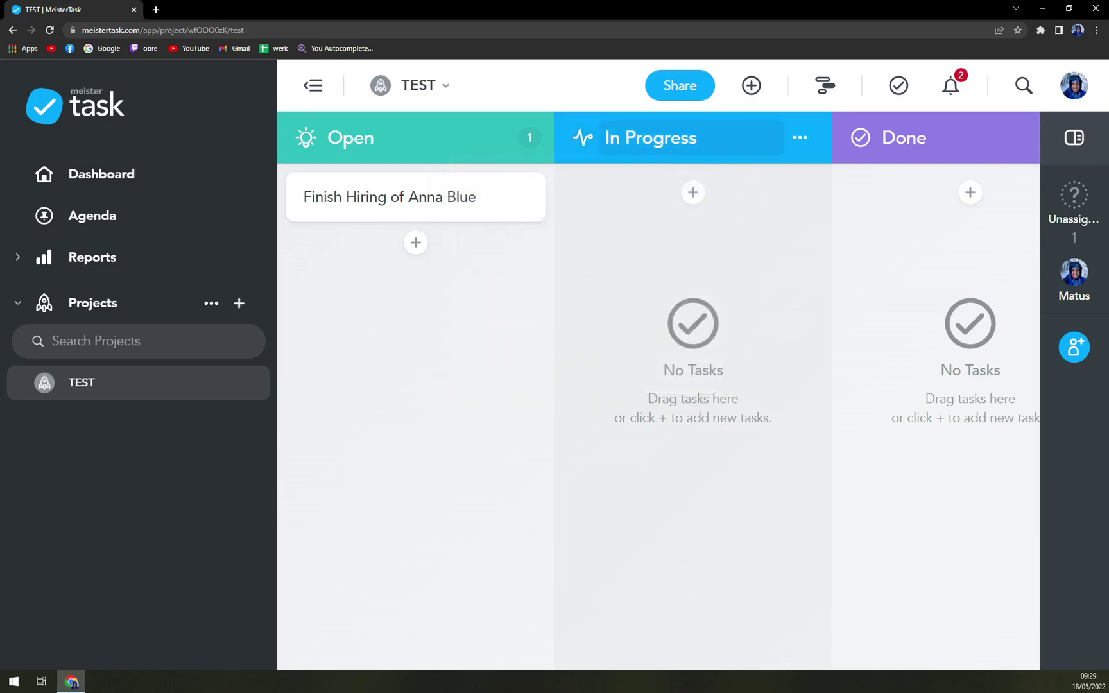
Start a new In Progress task card and discard it empty.
left_click(692, 192)
left_click(633, 218)
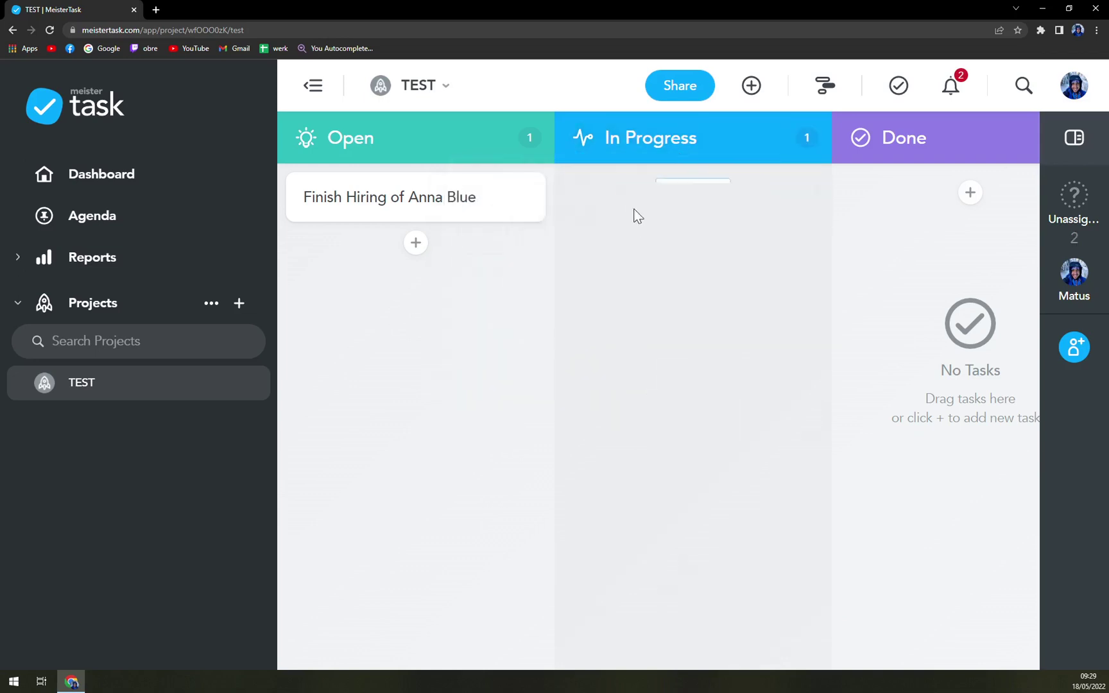
Add a task 'Closing business with TESLA' to In Progress, fixing typos, and save it.
left_click(691, 192)
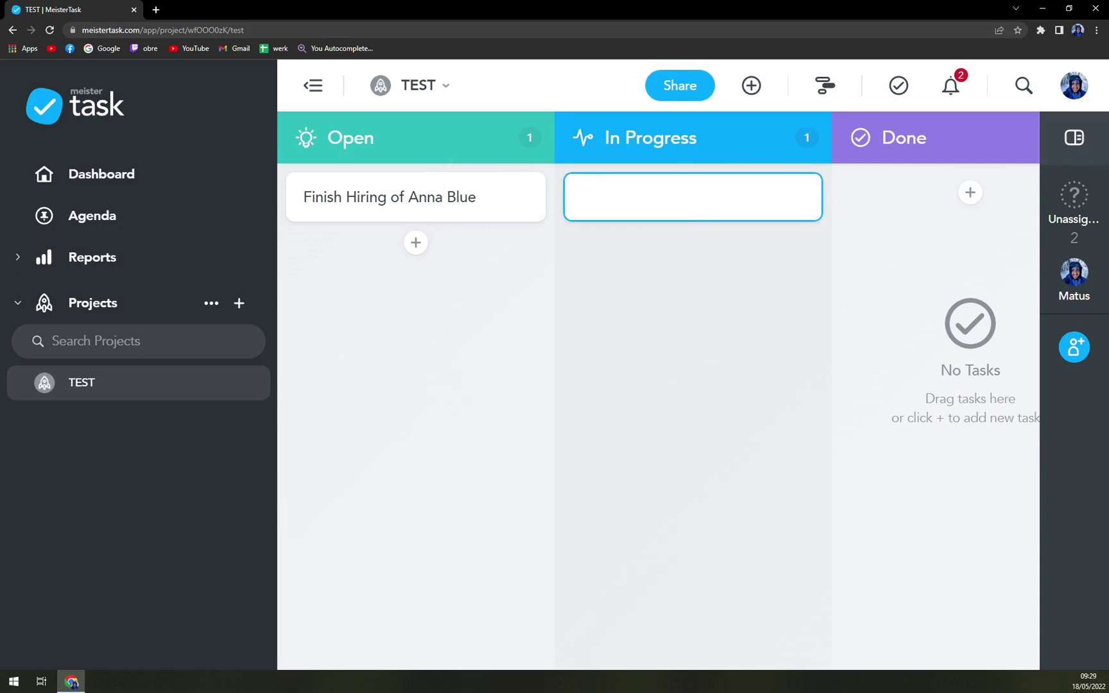
type("Finish ")
type("bu")
type("siness wio")
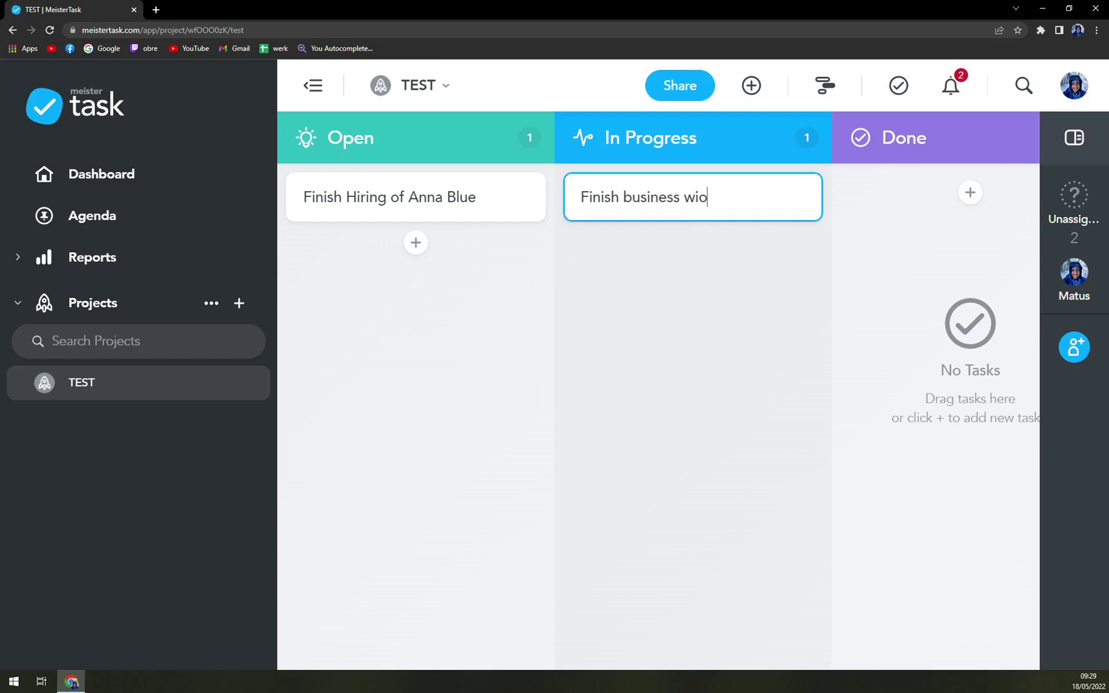
key("BackSpace")
key("BackSpace")
key("BackSpace")
key("BackSpace")
key("BackSpace")
key("BackSpace")
key("BackSpace")
key("BackSpace")
key("BackSpace")
key("BackSpace")
key("BackSpace")
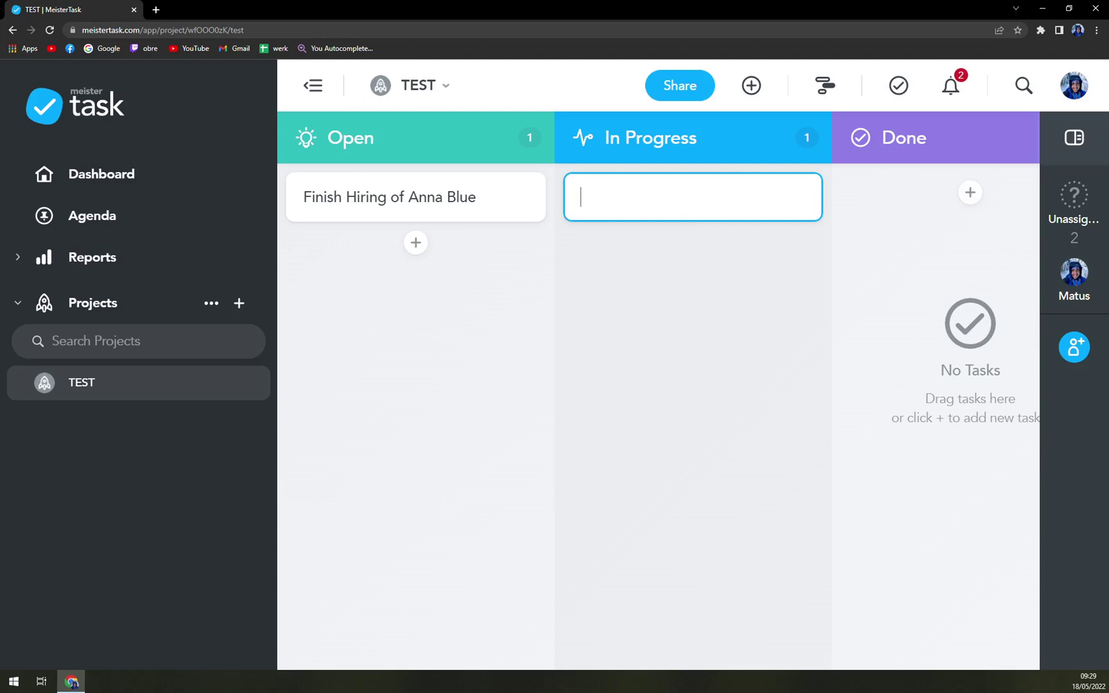
type("Close")
key("BackSpace")
type("ing busines")
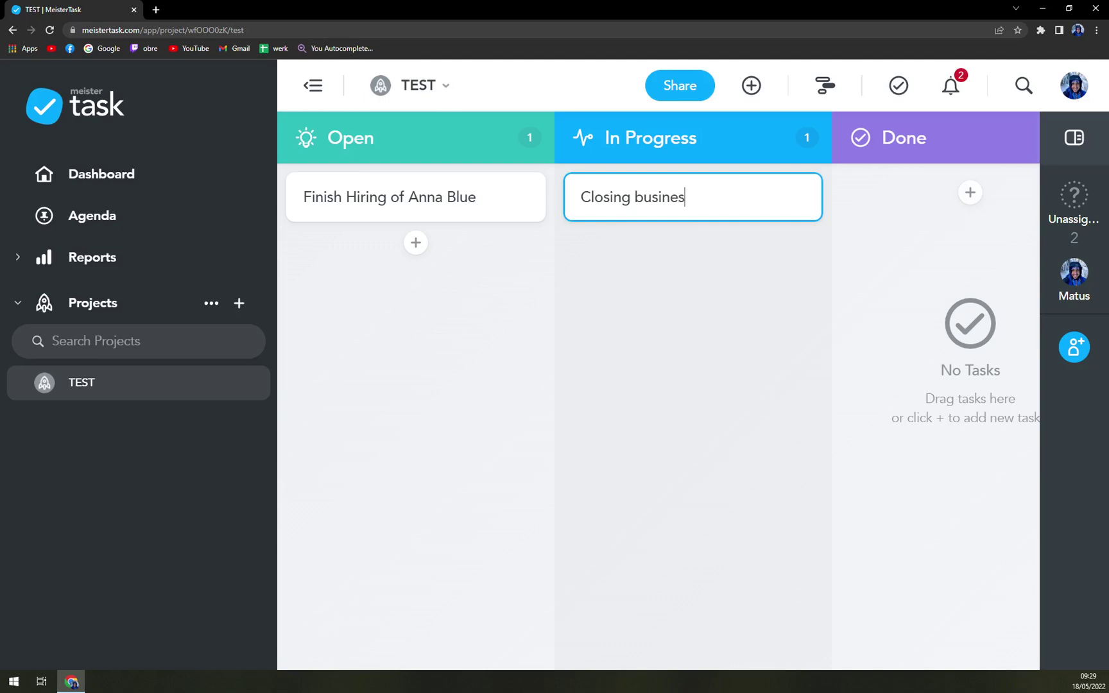
type("s with ")
type("TESLA")
key("Return")
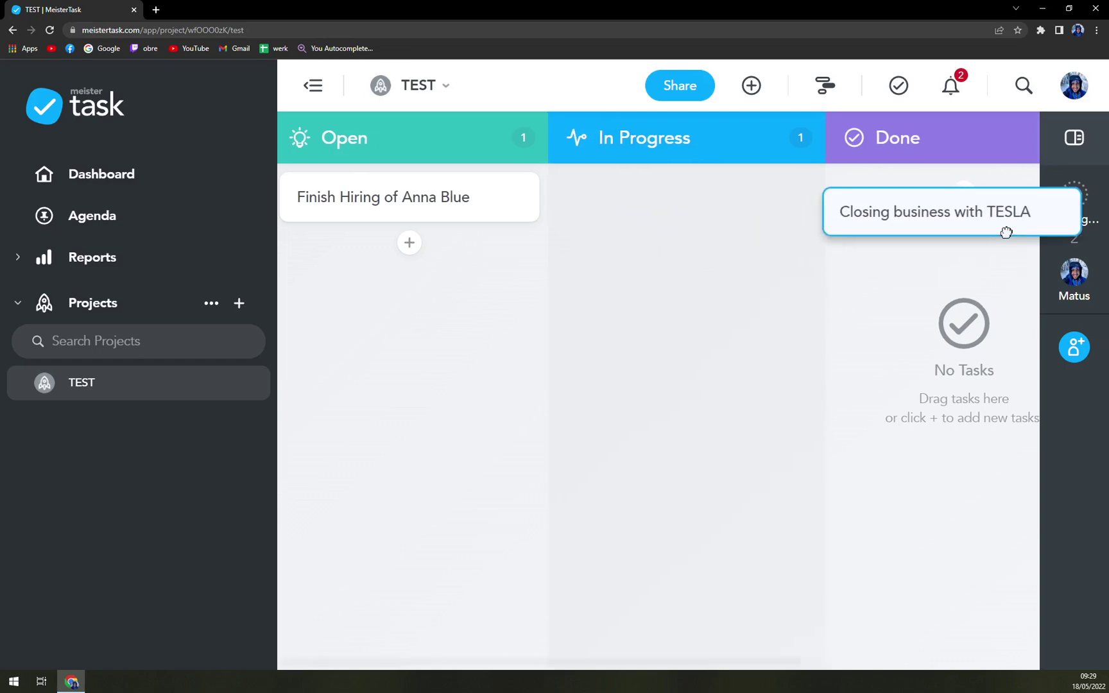
mouse_move(739, 214)
left_mouse_down()
mouse_move(962, 225)
mouse_move(581, 192)
left_mouse_up()
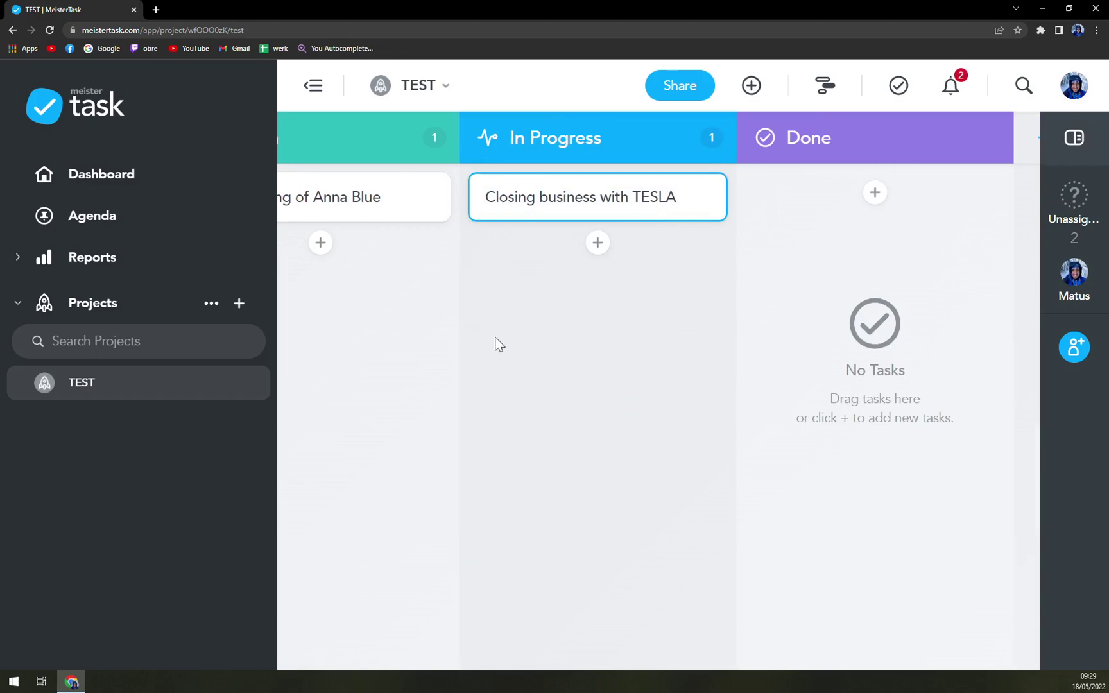
key("ctrl+minus")
key("ctrl+minus")
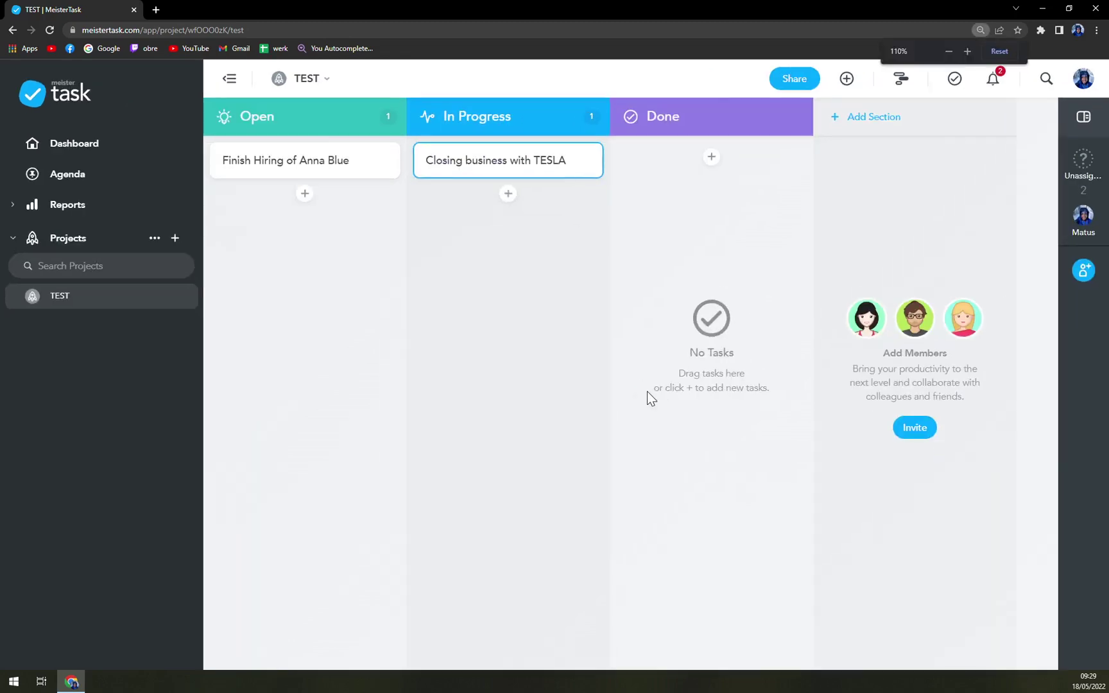
key("ctrl+plus")
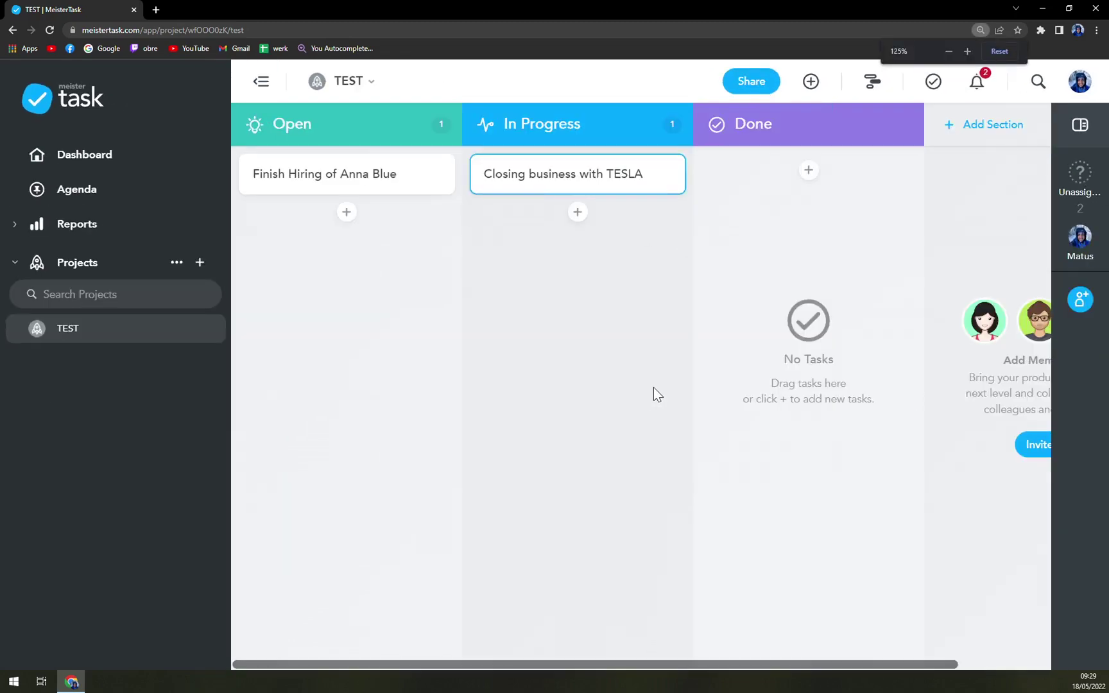
key("ctrl+minus")
key("ctrl+minus")
key("ctrl+plus")
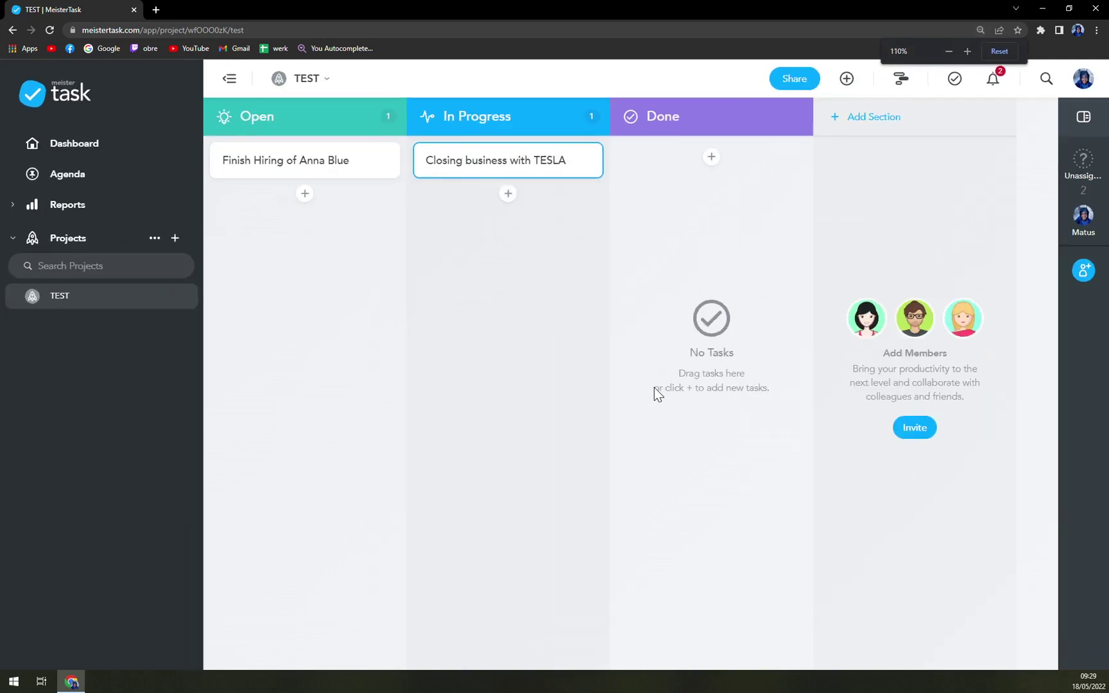
key("ctrl+plus")
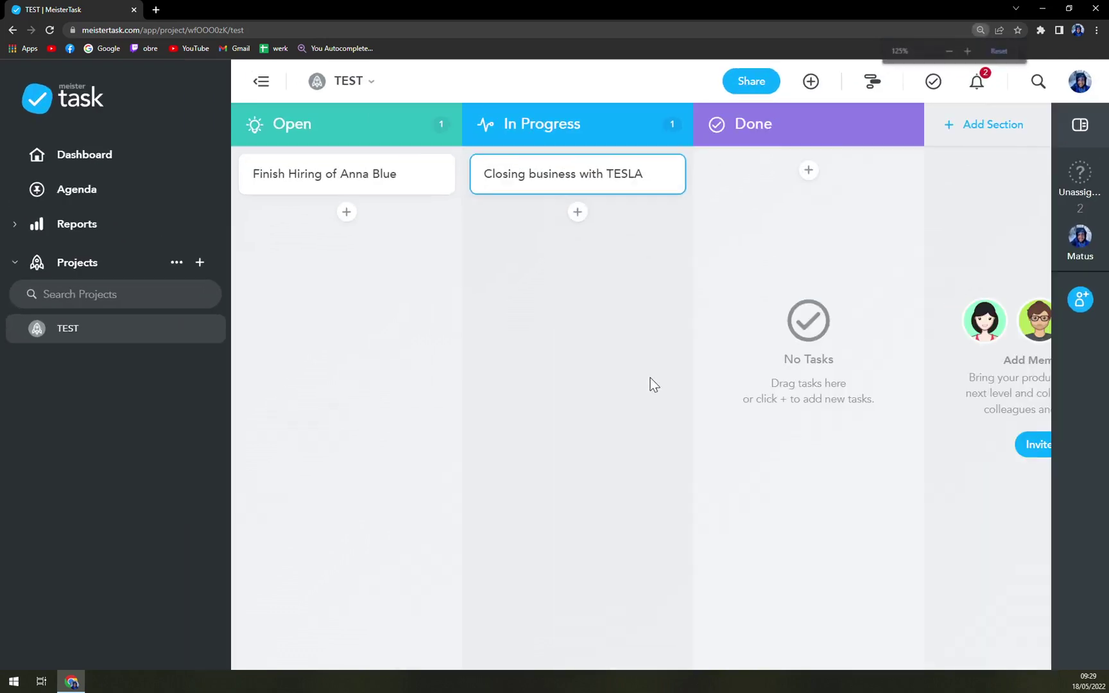
mouse_move(364, 181)
left_mouse_down()
mouse_move(808, 196)
mouse_move(280, 196)
left_mouse_up()
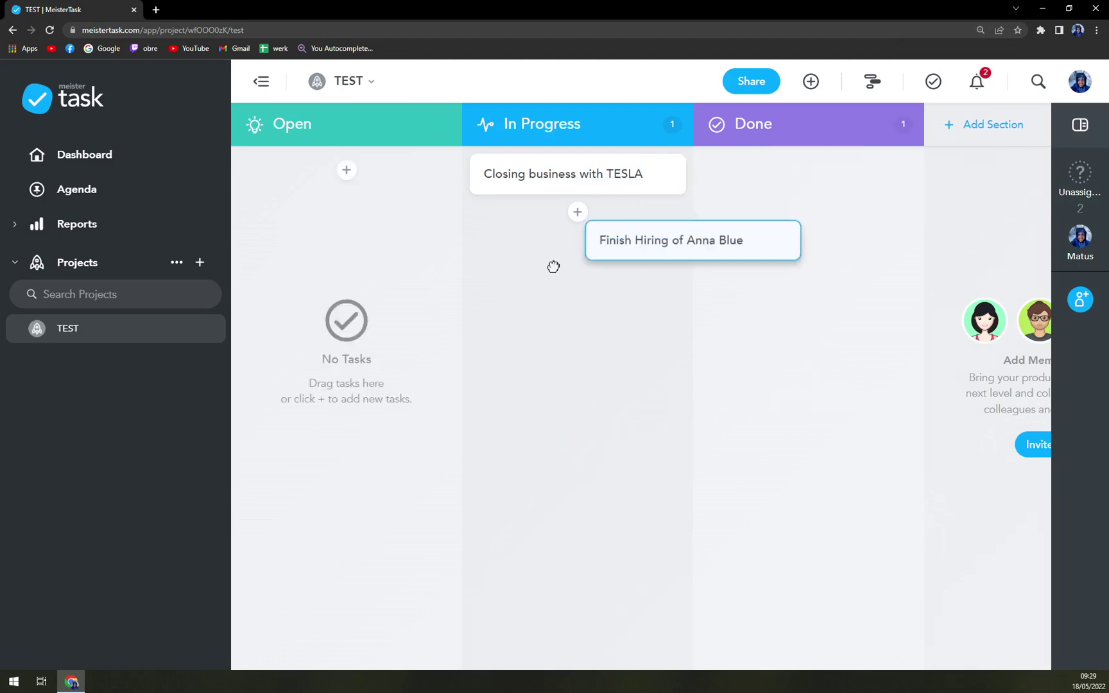
left_click_drag(545, 181, 841, 199)
mouse_move(797, 173)
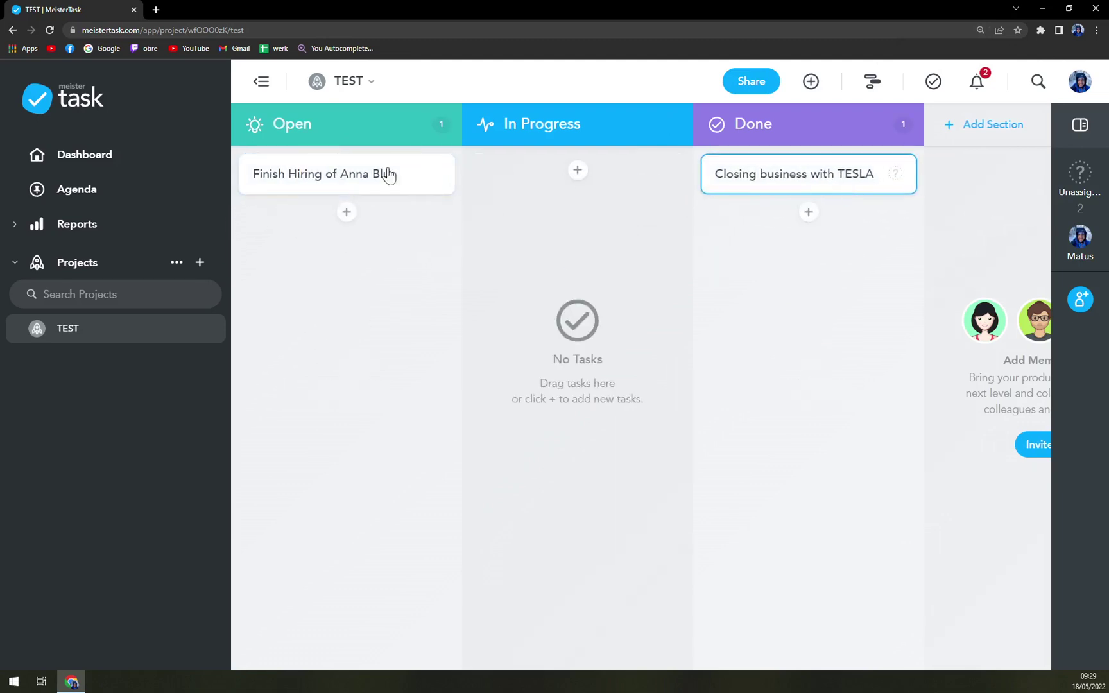
mouse_move(386, 173)
left_mouse_down()
mouse_move(569, 181)
mouse_move(507, 190)
mouse_move(348, 177)
left_mouse_up()
mouse_move(775, 182)
left_mouse_down()
mouse_move(656, 188)
mouse_move(823, 203)
mouse_move(598, 178)
left_mouse_up()
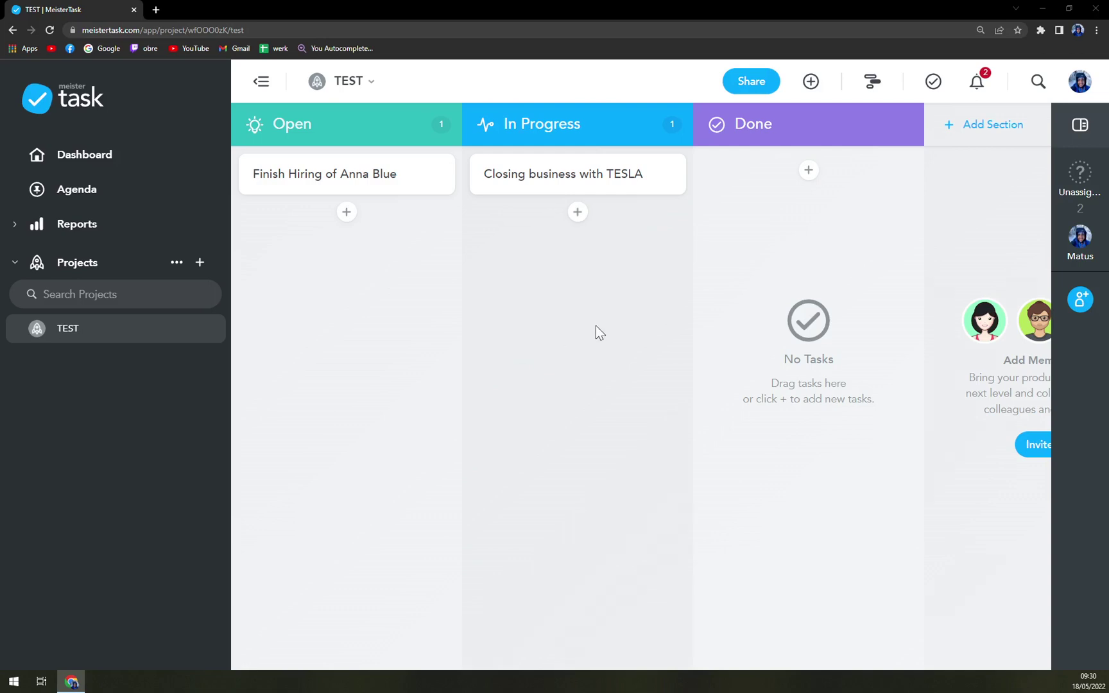
Add a new section to the right of Done, adjusting page zoom to see the board.
left_click(984, 139)
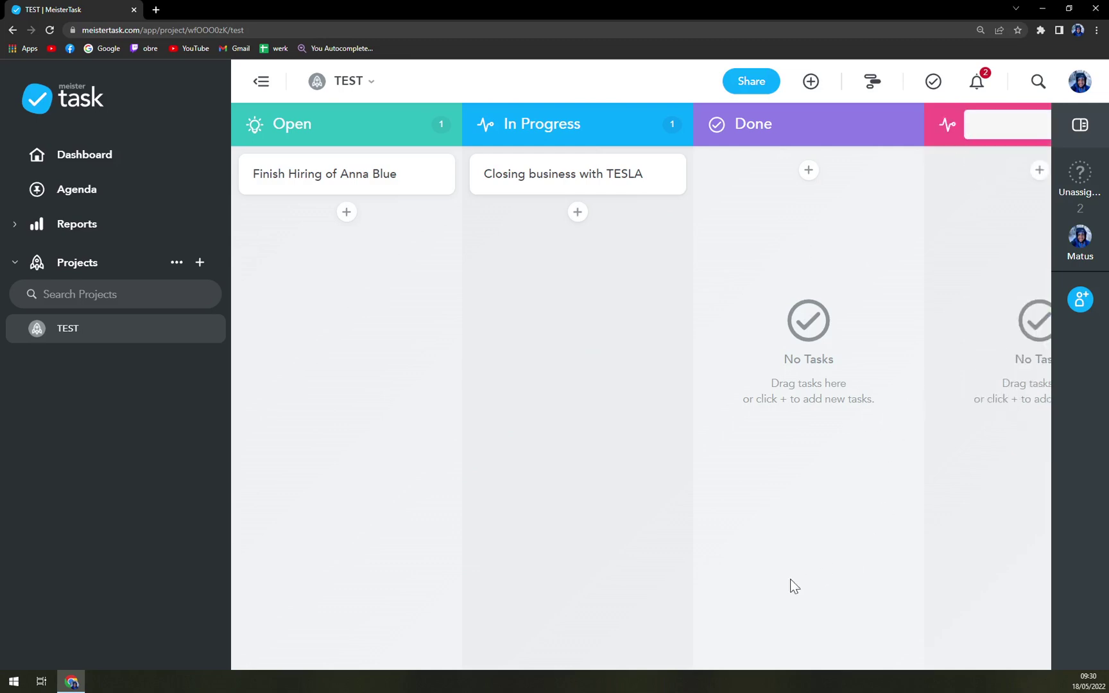
left_click(828, 569)
key("ctrl+minus")
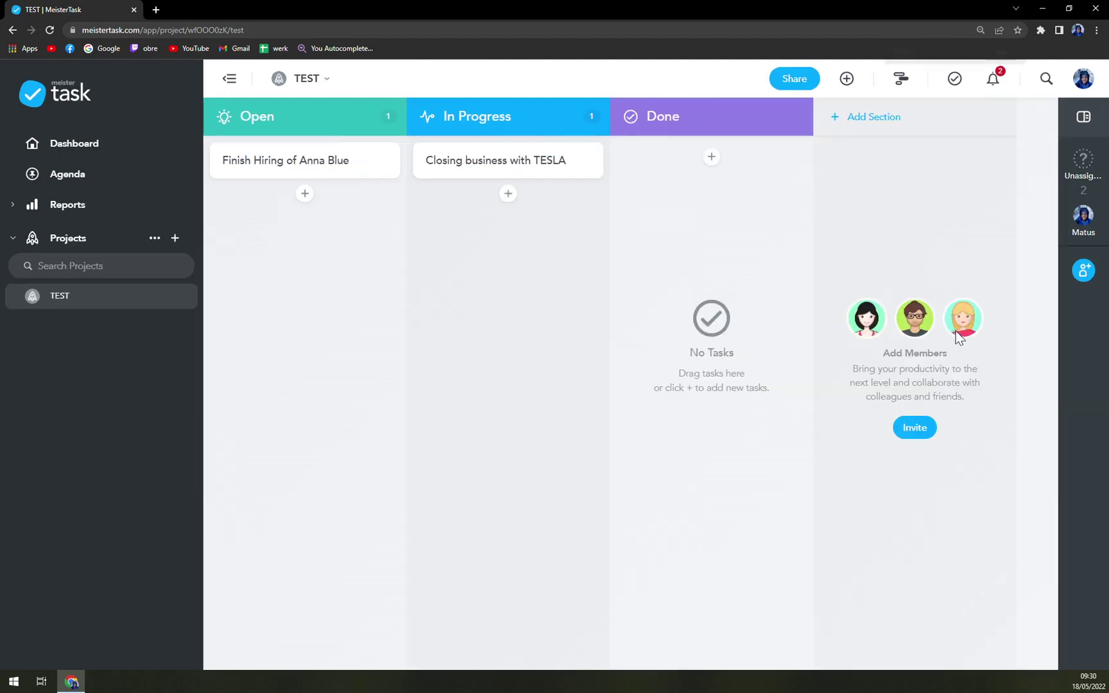
left_click(931, 139)
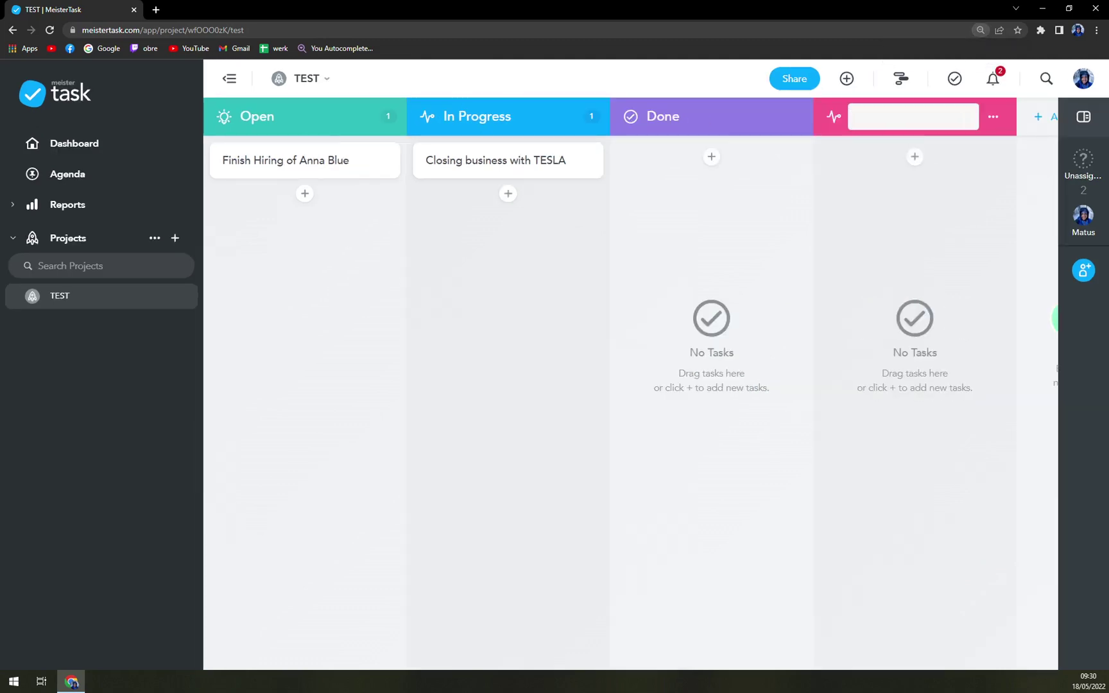
key("ctrl+plus")
key("ctrl+minus")
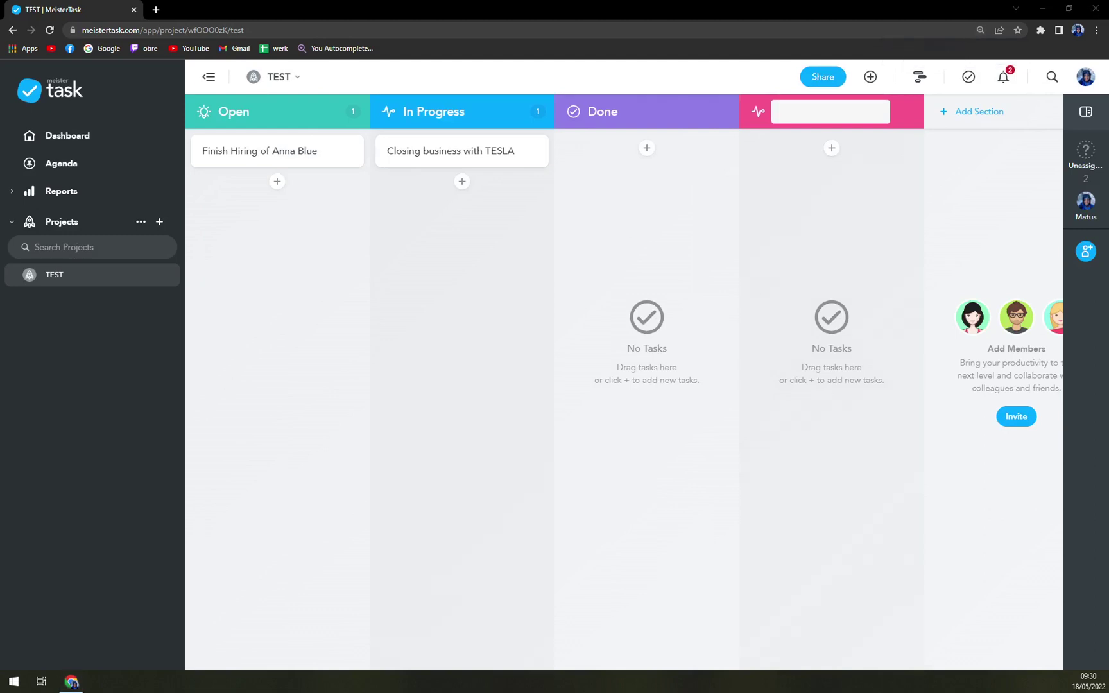
key("ctrl+plus")
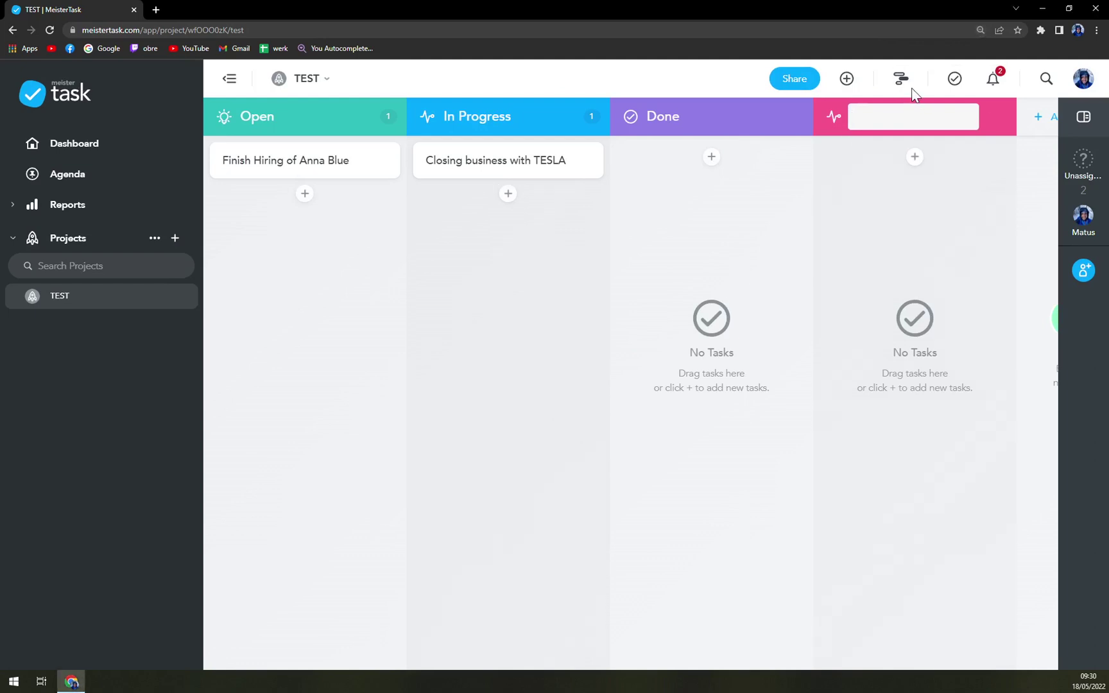
mouse_move(832, 111)
key("Escape")
Name the new section 'Tutorials', correcting the spelling, and commit it.
left_click(870, 130)
left_click(832, 122)
type("Tutto")
key("BackSpace")
key("BackSpace")
type("op")
key("BackSpace")
type("ri")
type("als")
key("Return")
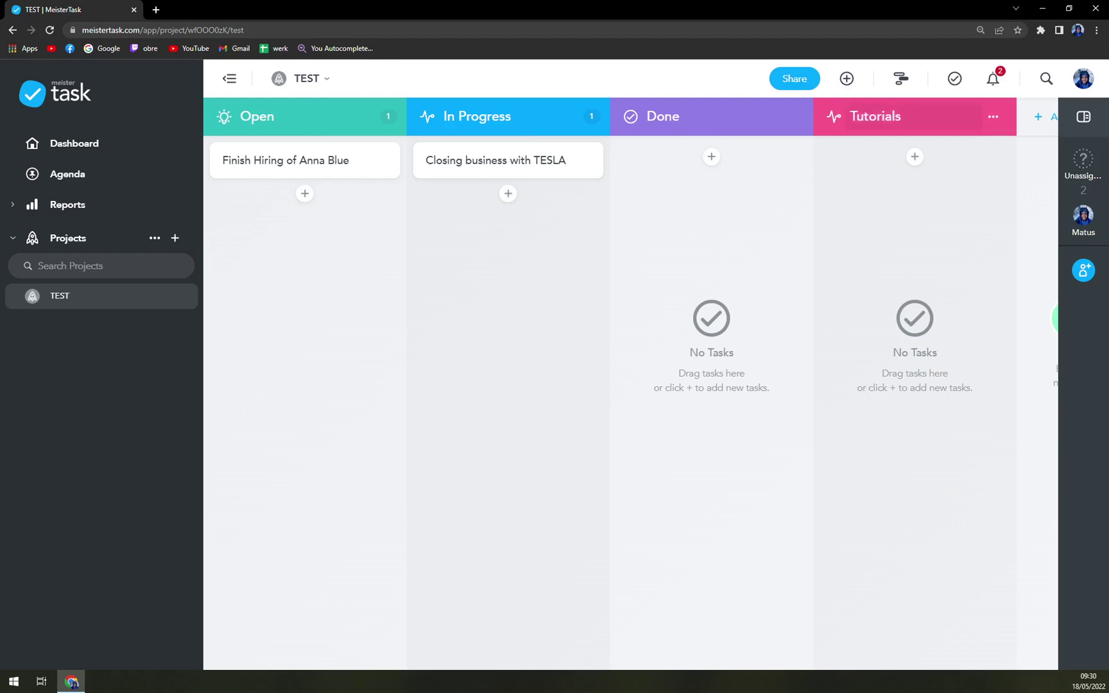
Give the Tutorials section a monitor icon and lime green colour after trying grey and yellow.
left_click(831, 118)
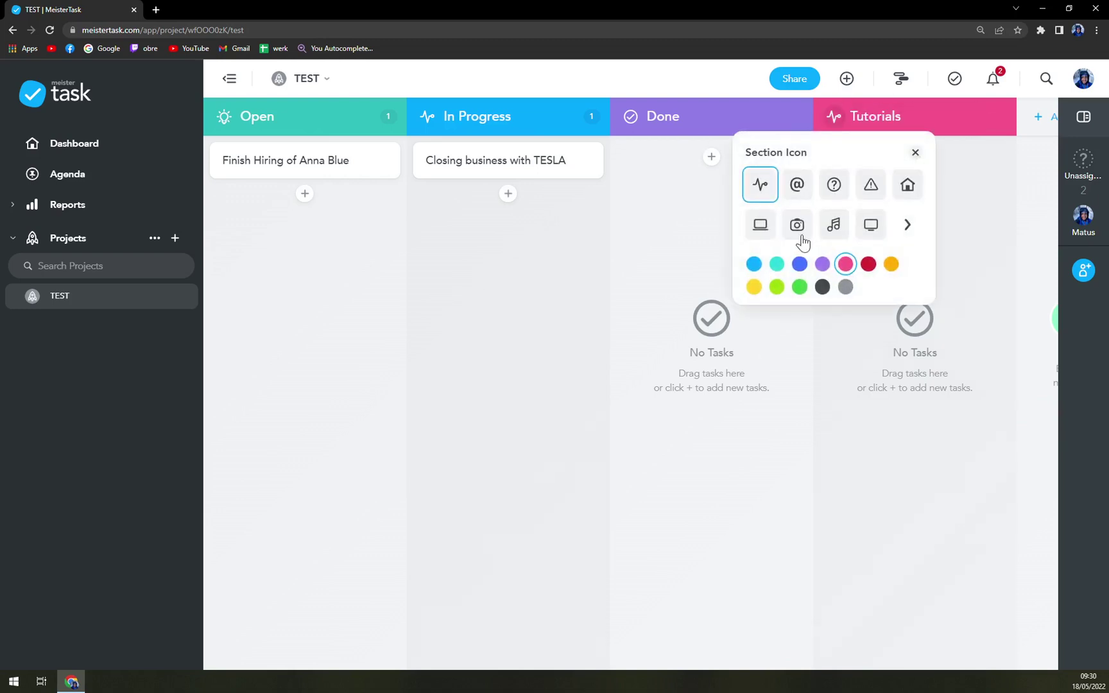
left_click(869, 226)
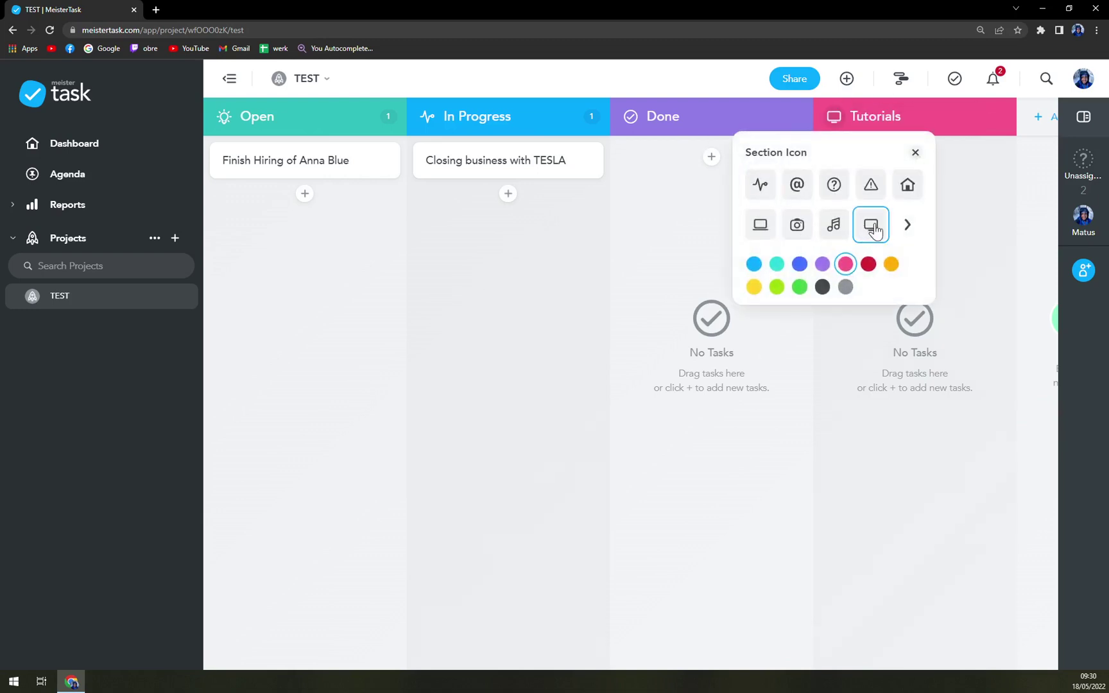
left_click(846, 286)
left_click(778, 287)
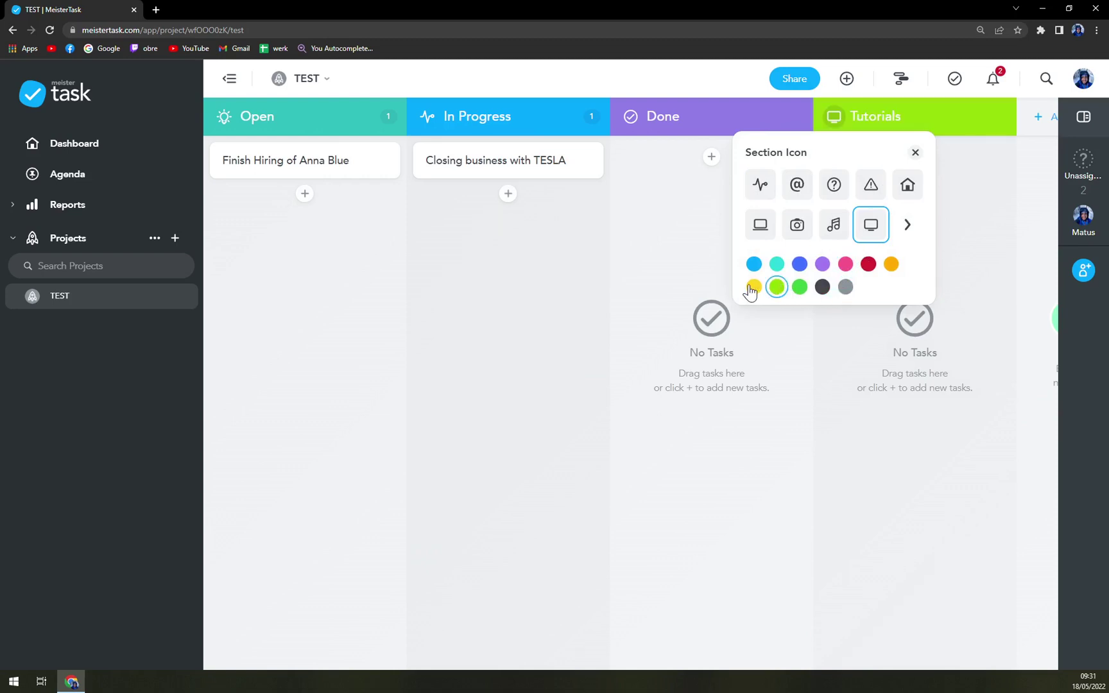
left_click(777, 288)
left_click(824, 378)
Drag the TESLA card into Tutorials and then back to In Progress.
mouse_move(580, 171)
left_mouse_down()
mouse_move(902, 253)
mouse_move(887, 241)
left_mouse_up()
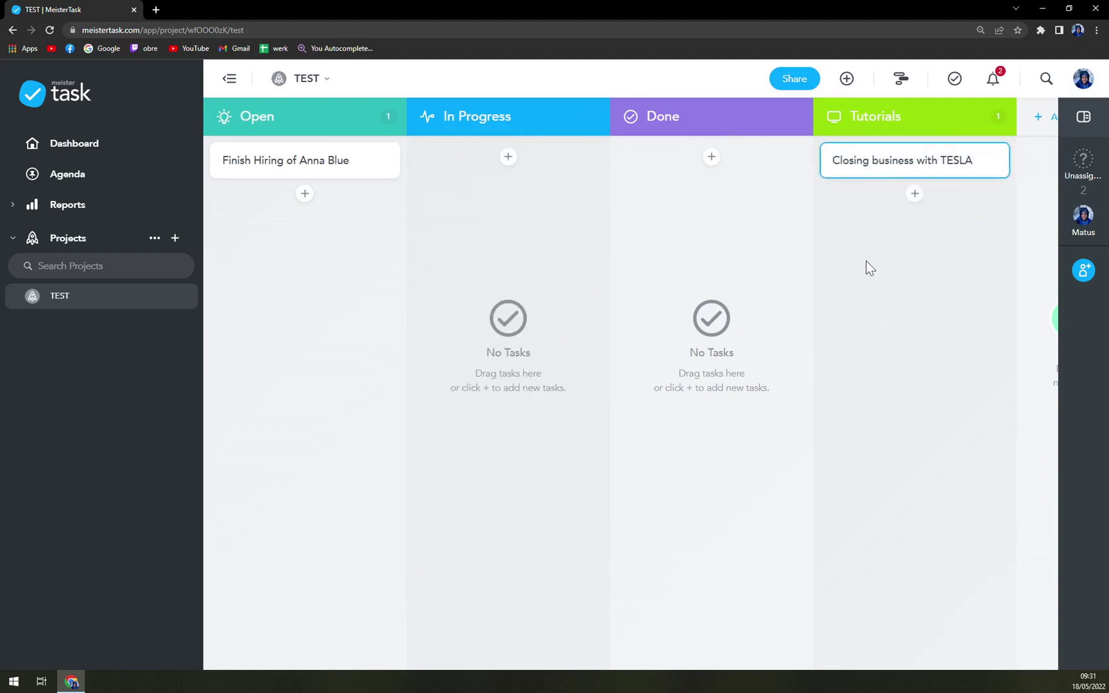
left_click_drag(849, 183, 446, 169)
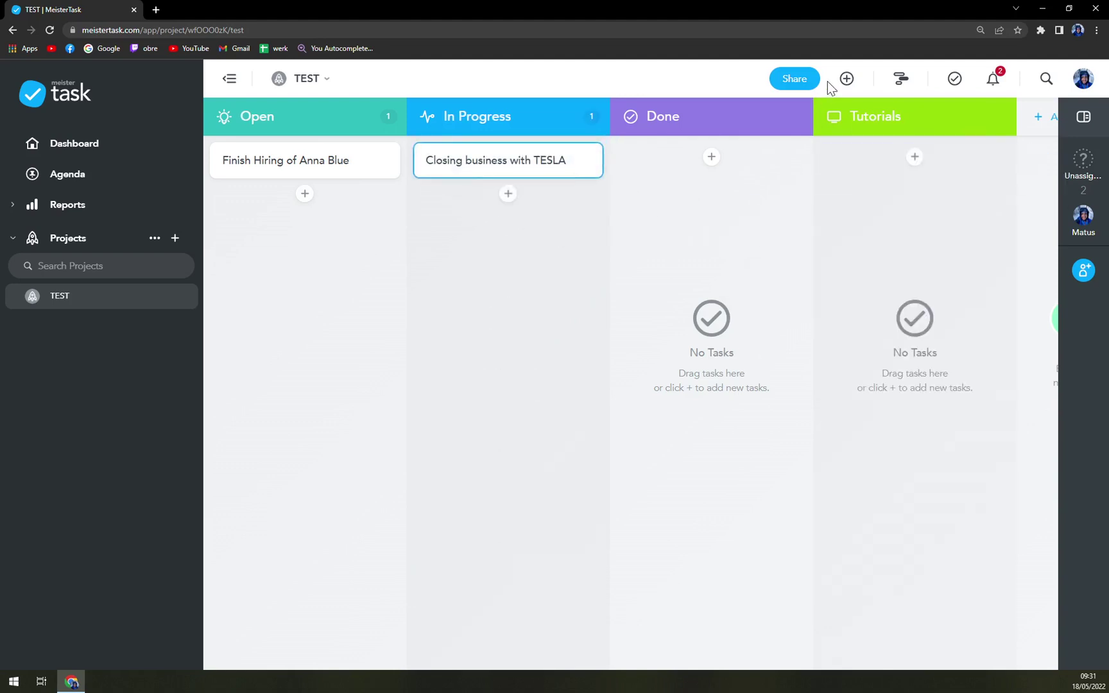
left_click(806, 80)
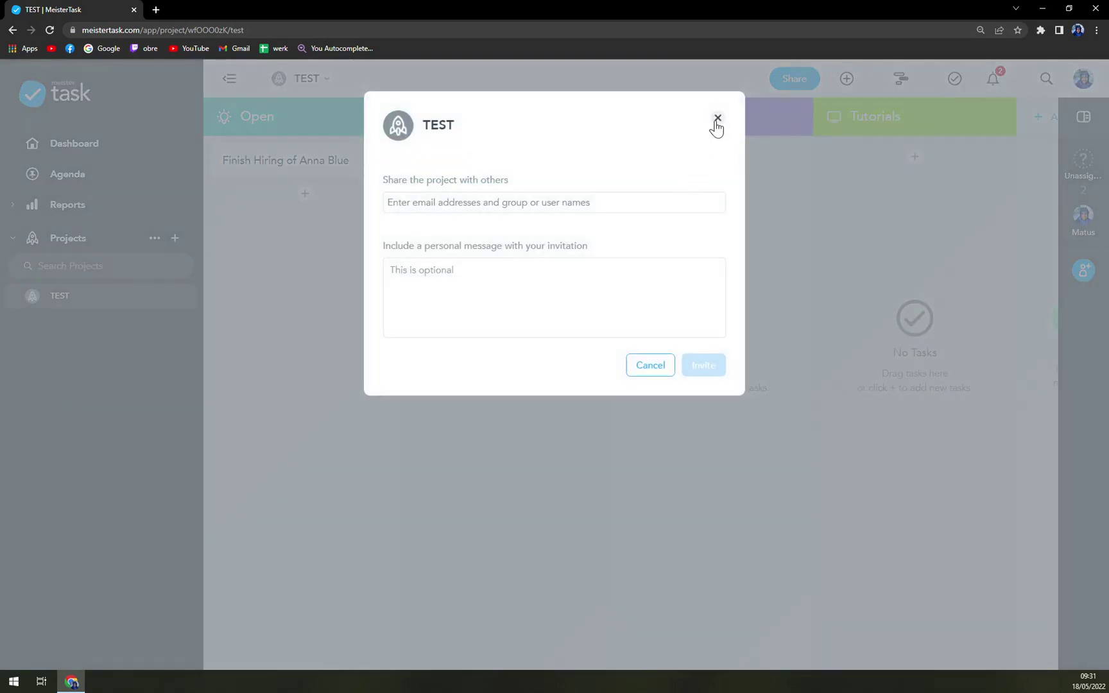
left_click(716, 122)
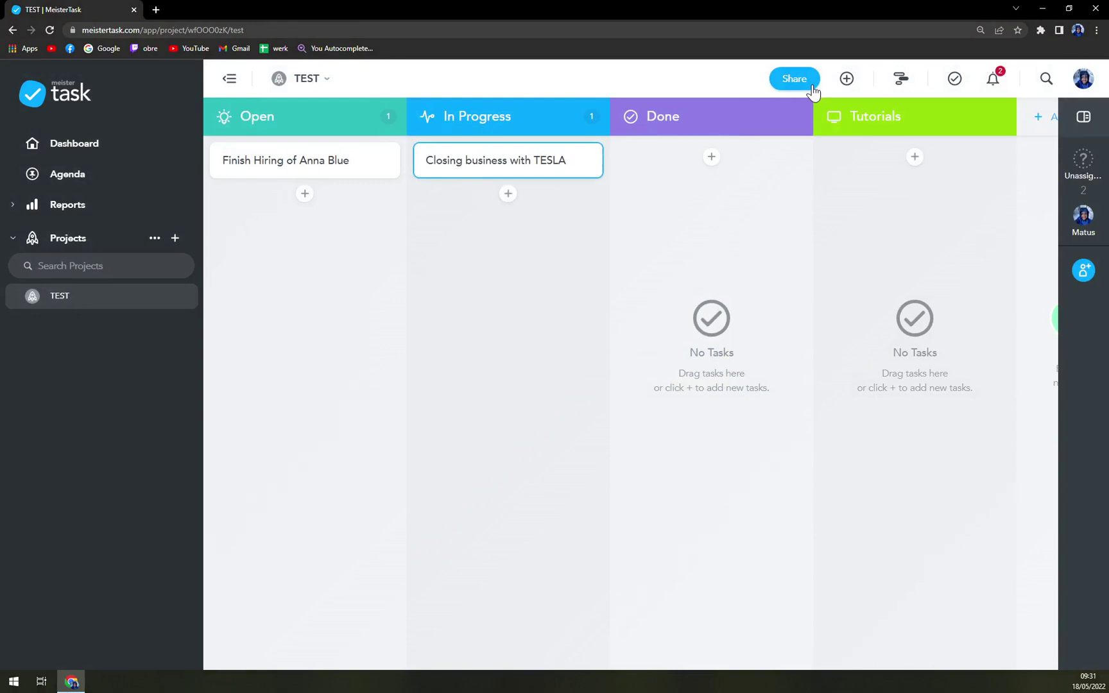
left_click(845, 80)
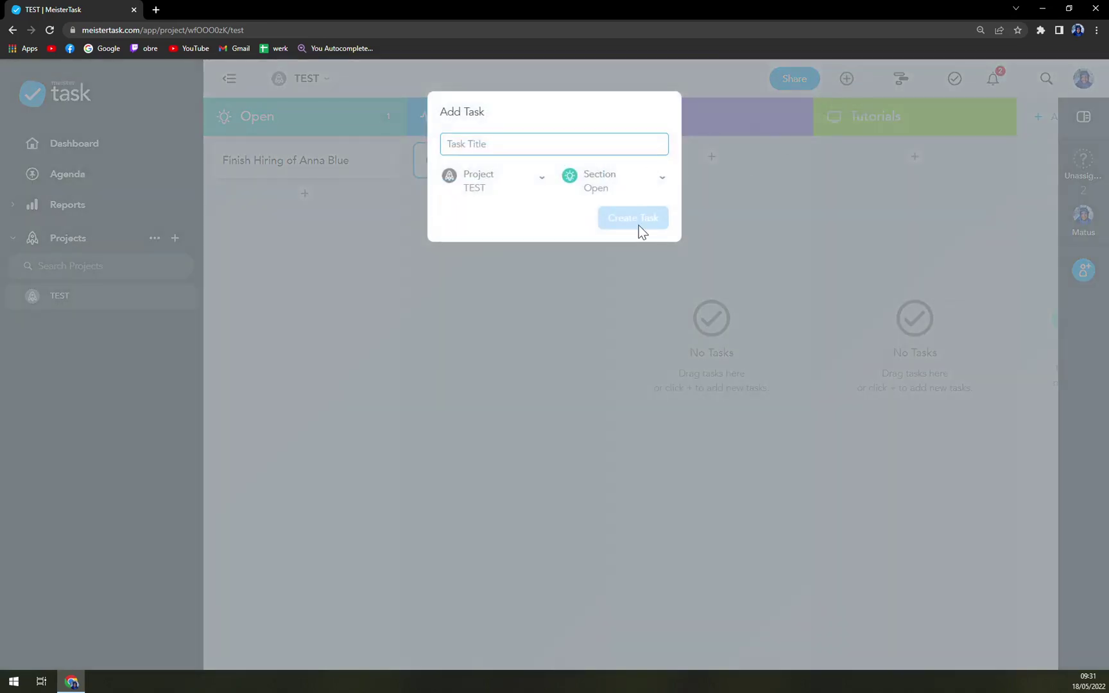
left_click(567, 276)
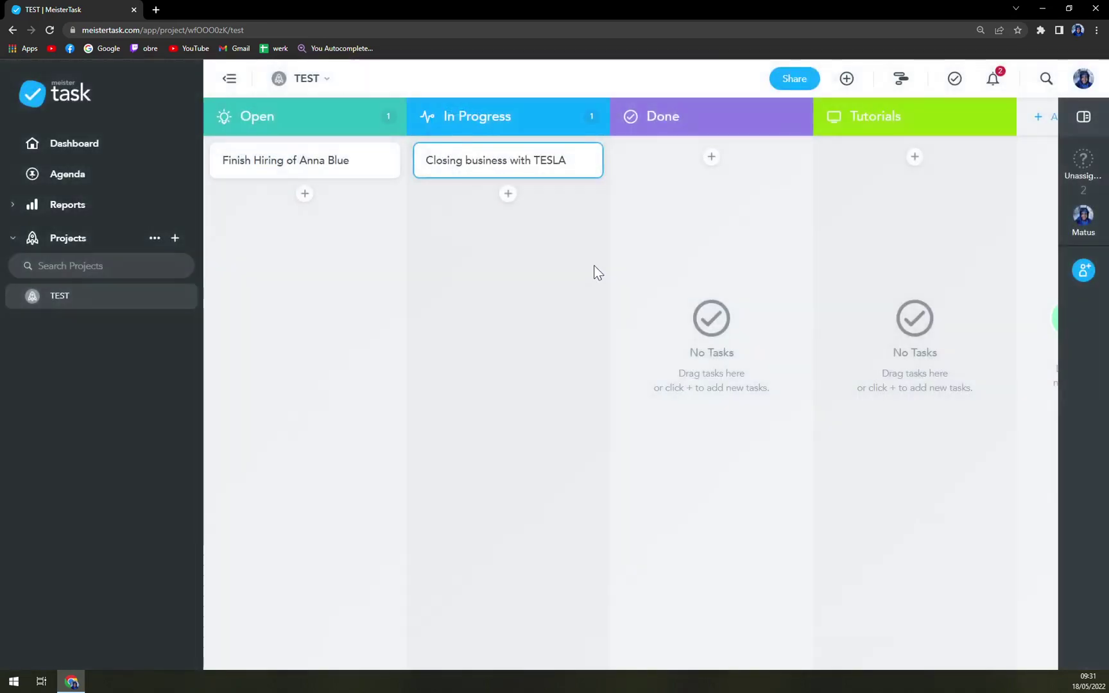
left_click(904, 80)
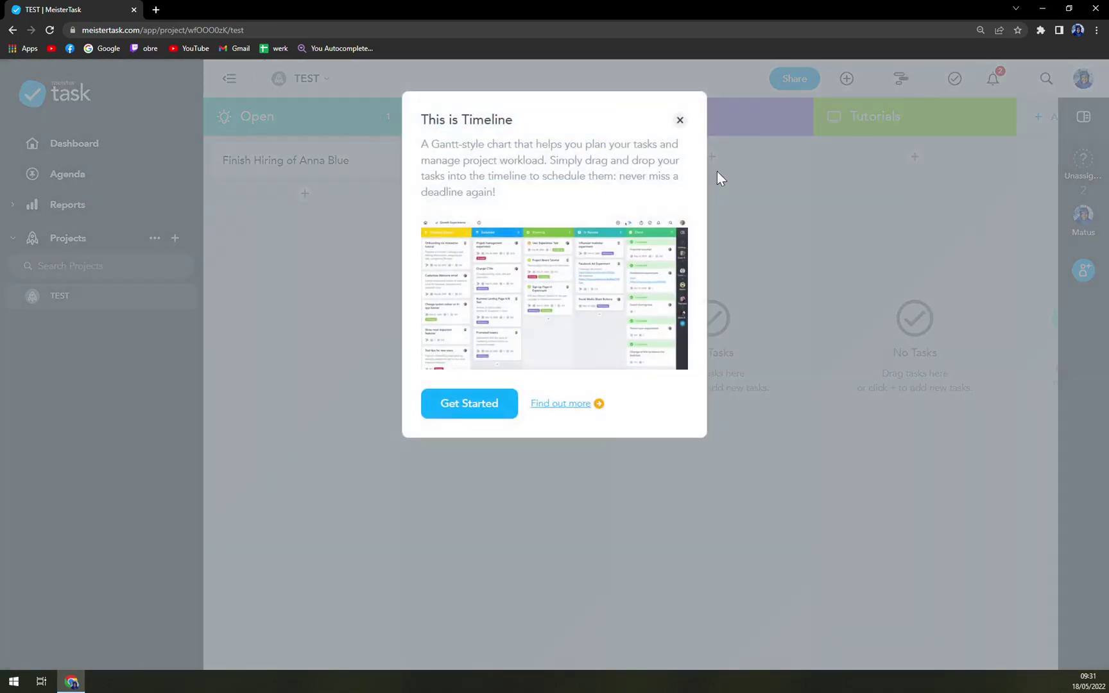
left_click(677, 121)
left_click(953, 80)
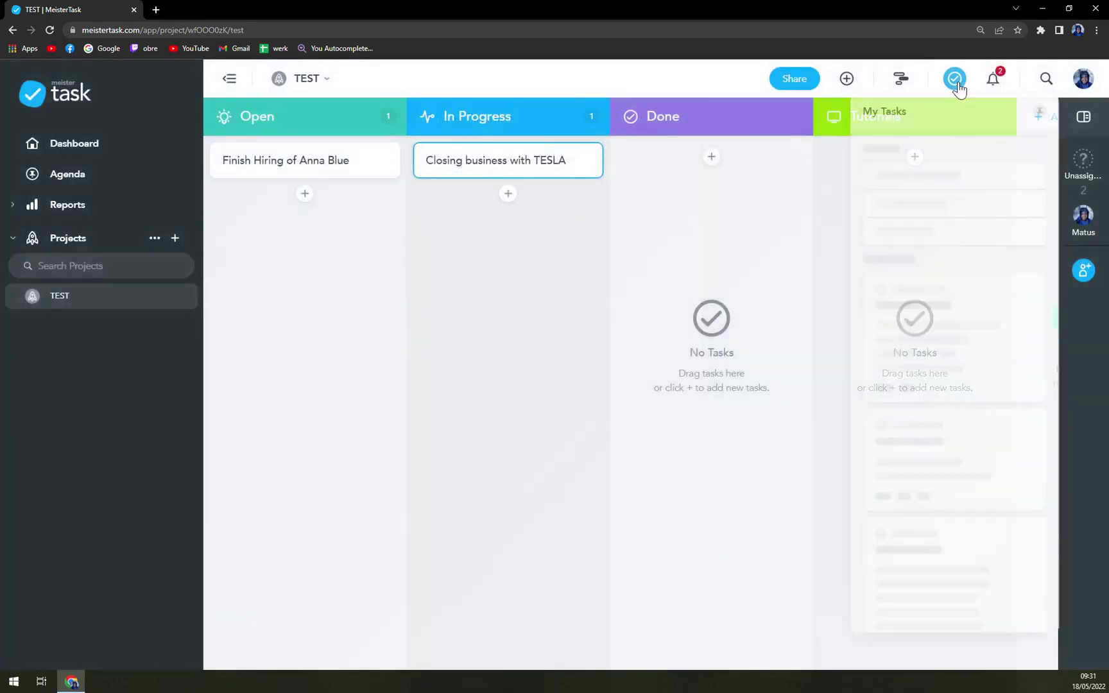
left_click(955, 79)
left_click(993, 79)
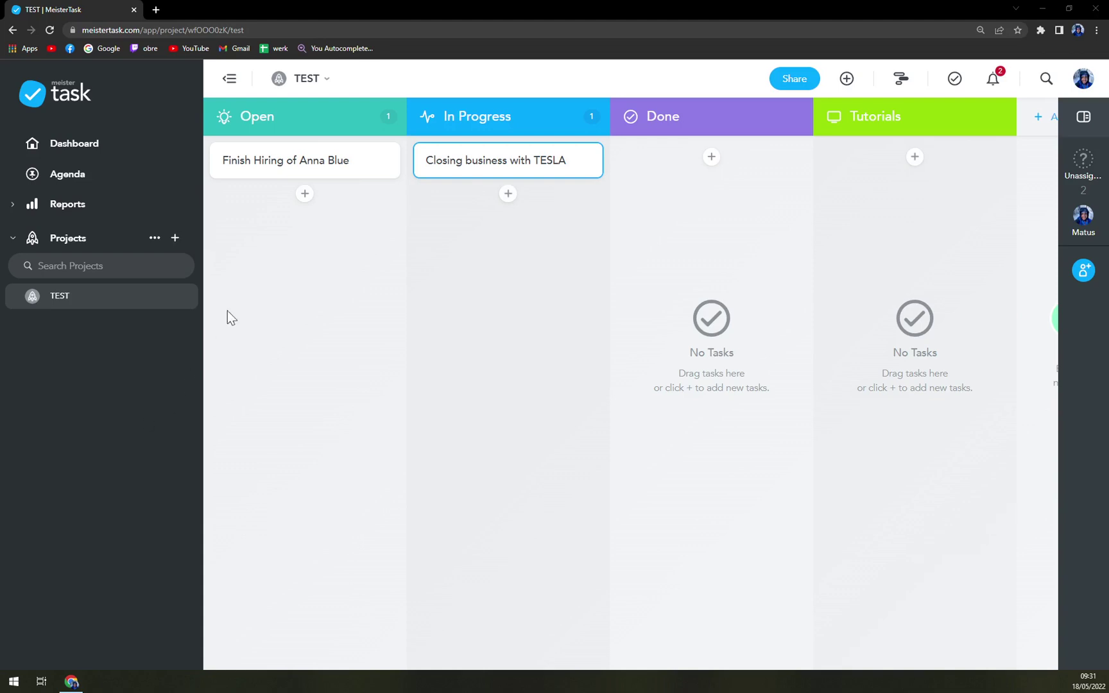
Leave the TESLA card, visit the Dashboard and the Agenda, dismissing the Agenda introduction.
left_click(434, 324)
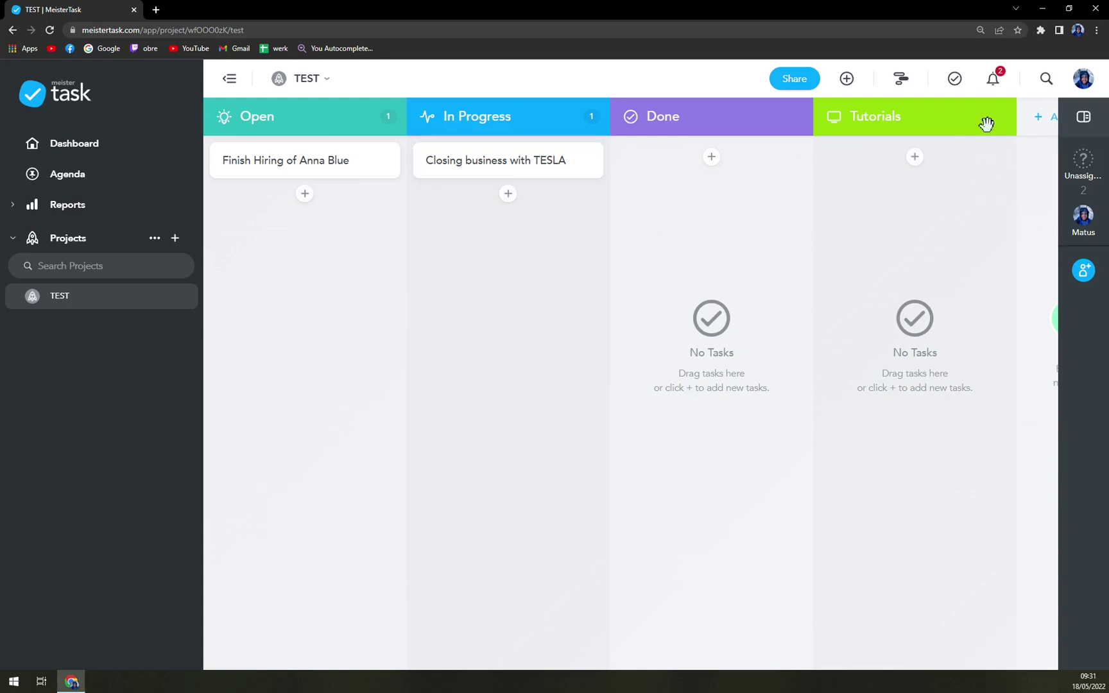
left_click(70, 147)
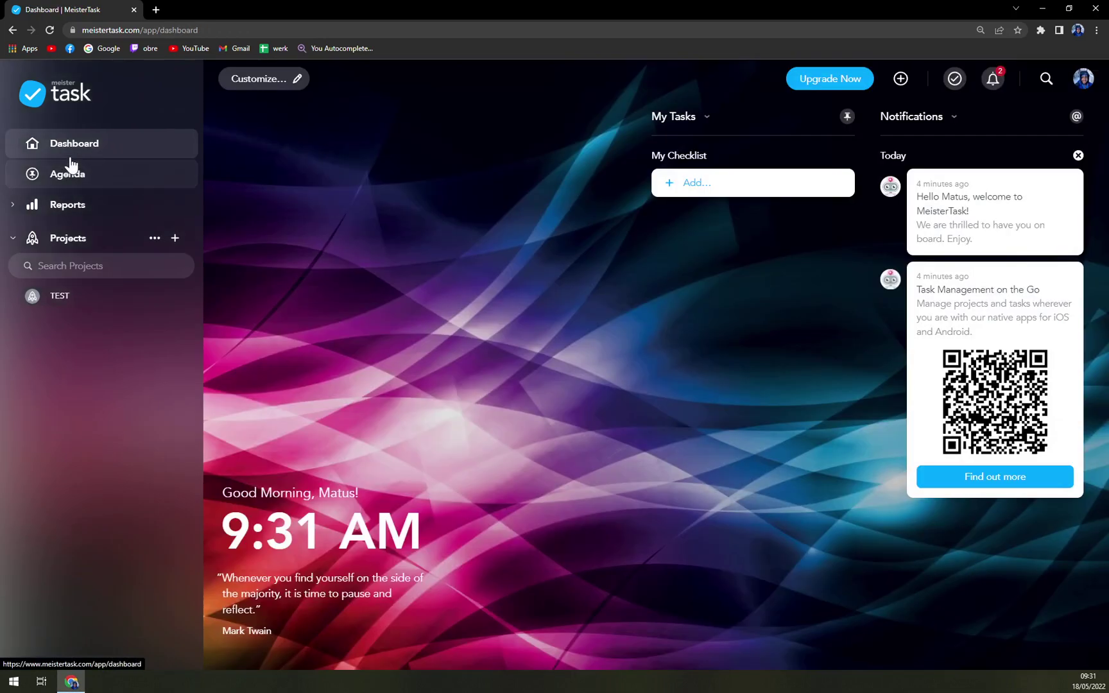
left_click(108, 178)
left_click(681, 122)
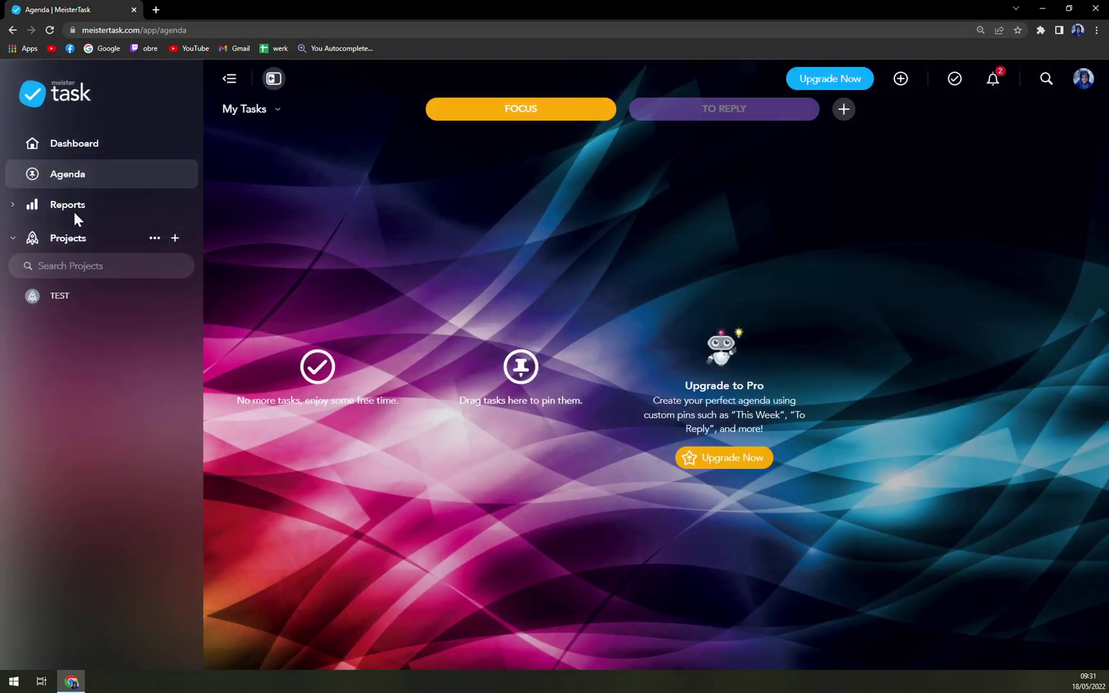
Expand Quick Reports, revisit the TEST board via the projects list, then return to the Dashboard.
left_click(78, 209)
left_click(59, 276)
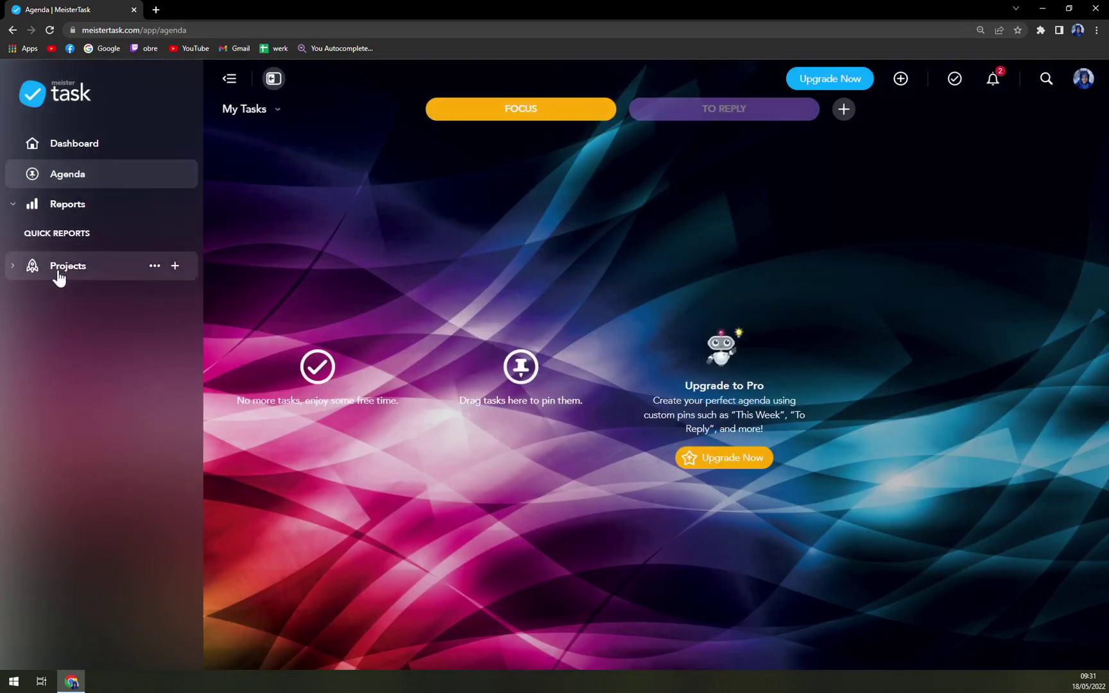
left_click(63, 329)
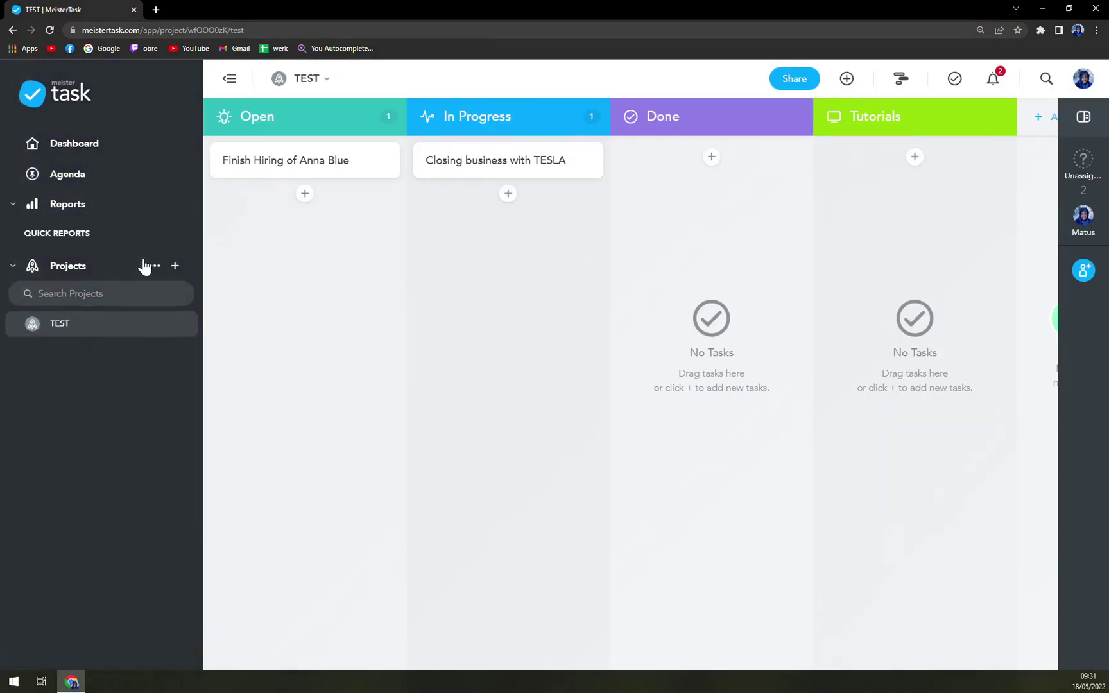
left_click(83, 148)
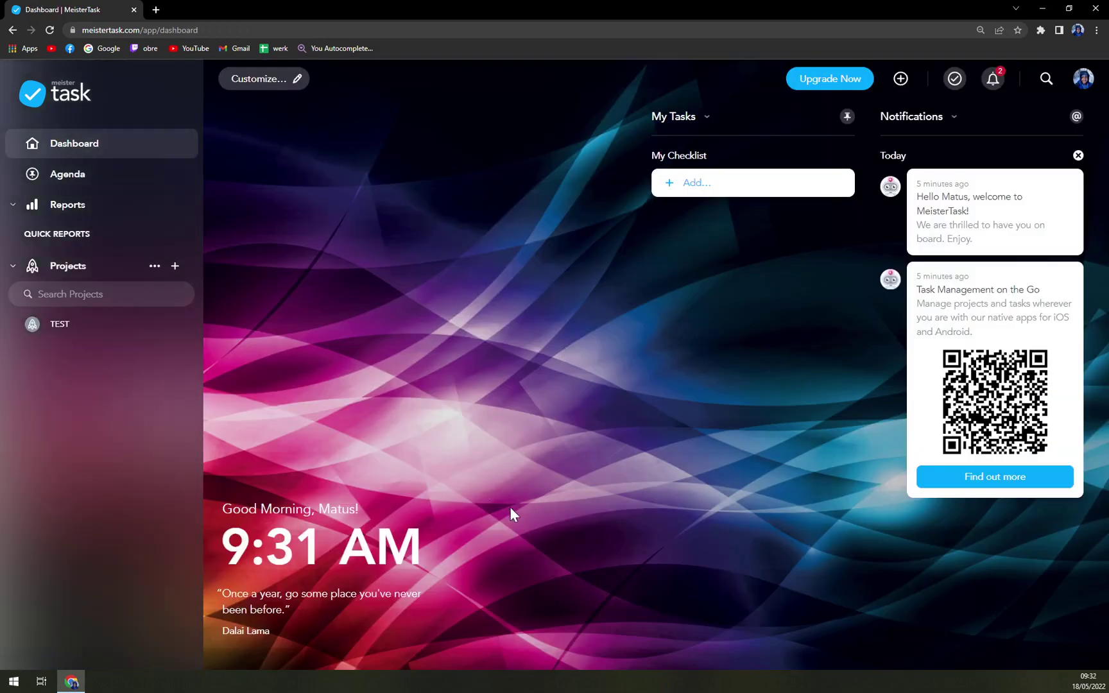